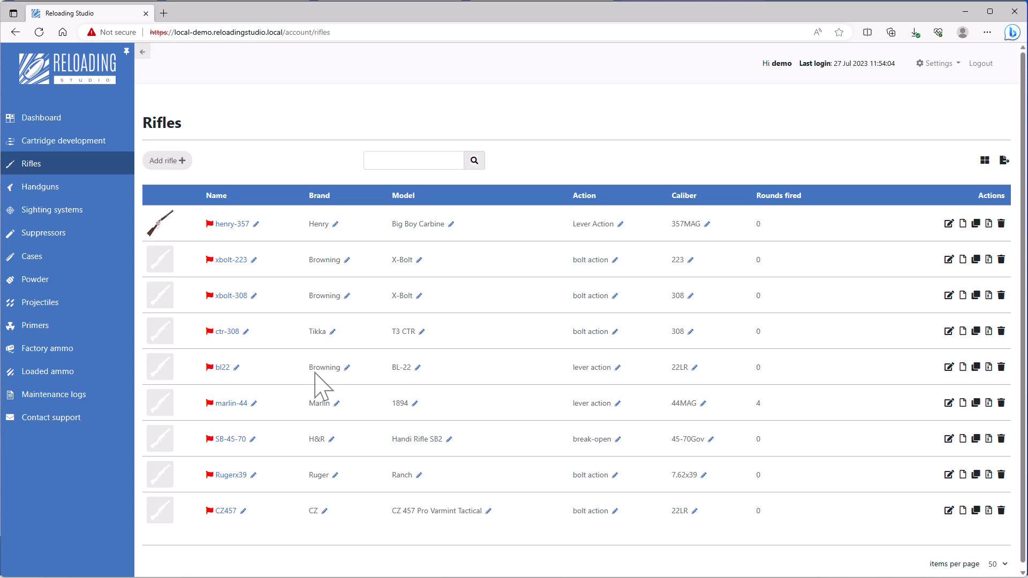
# Open the xbolt-308 rifle record and look over its detail fields and file upload area.
pyautogui.click(54, 187)
pyautogui.click(46, 168)
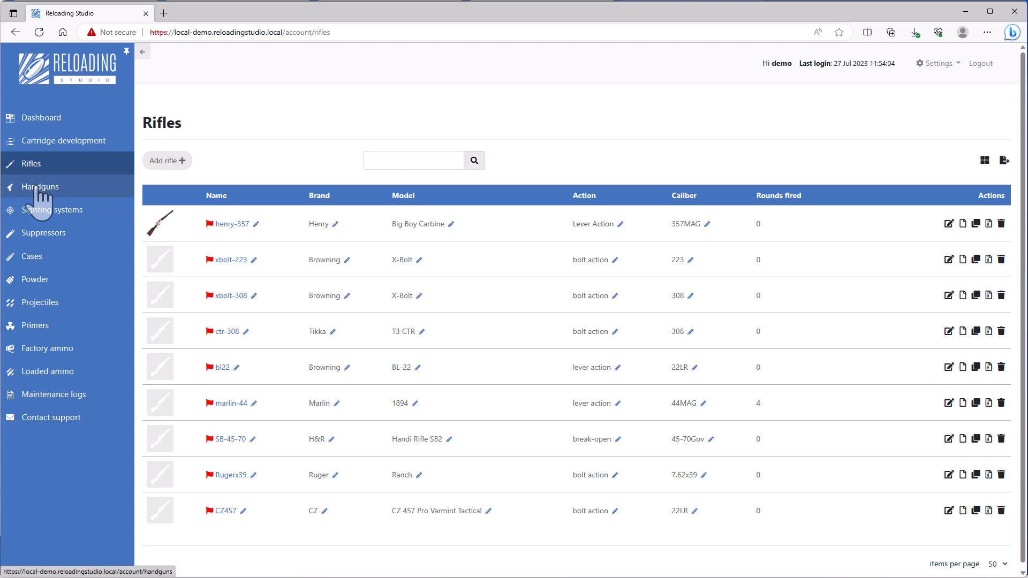
pyautogui.click(30, 163)
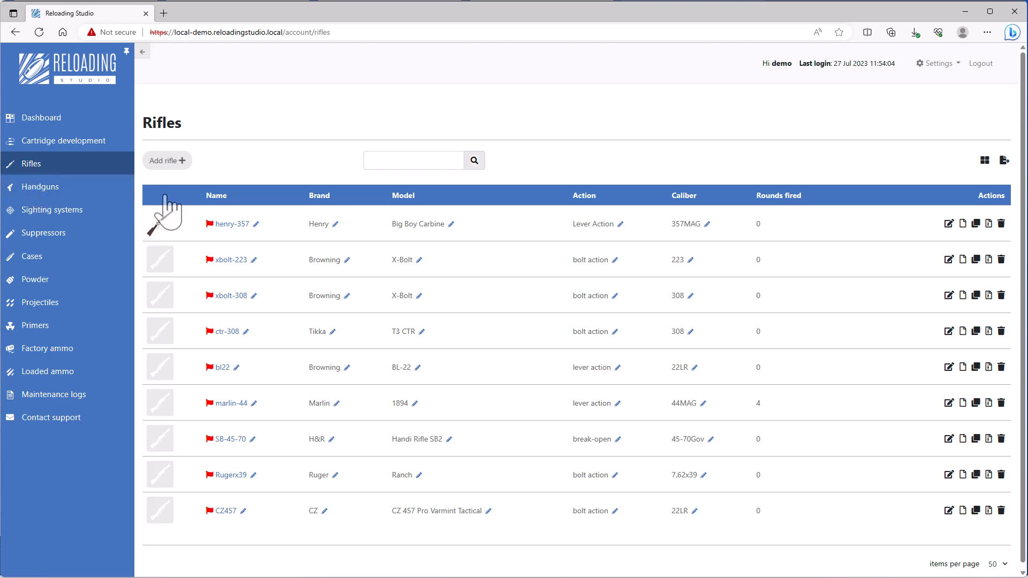
pyautogui.click(229, 295)
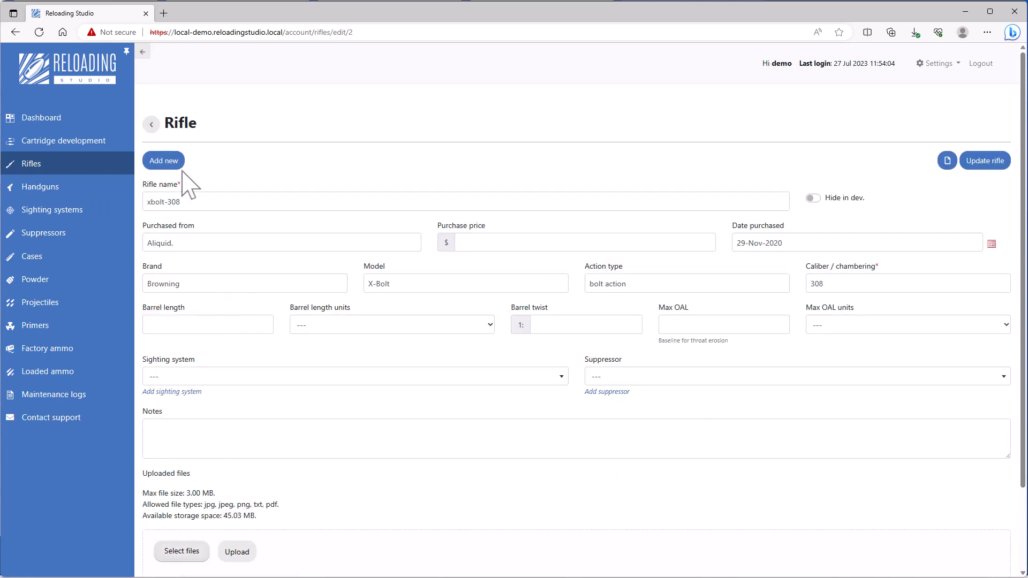
pyautogui.scroll(-2, 433, 399)
pyautogui.scroll(2, 431, 400)
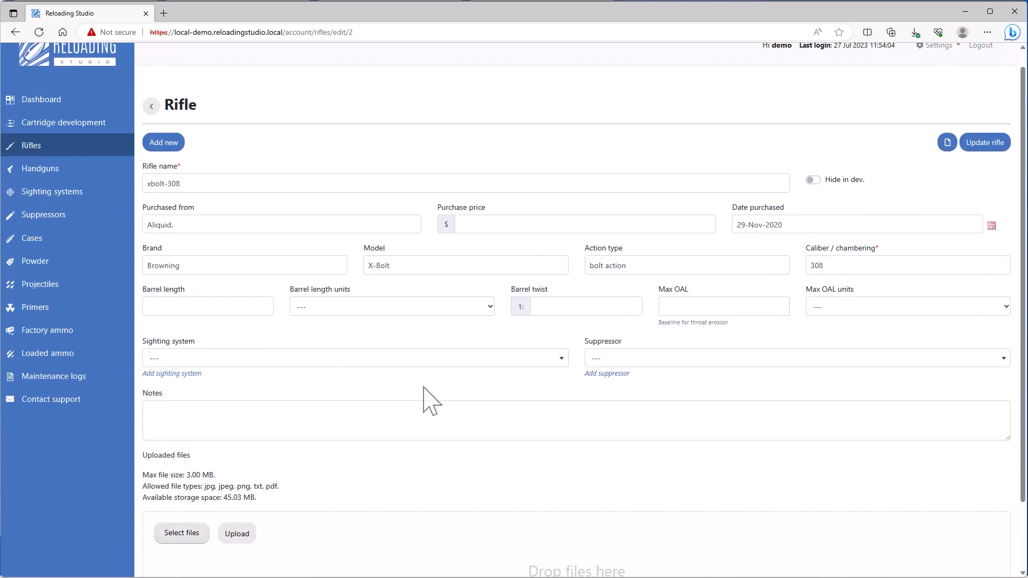
pyautogui.scroll(-2, 448, 387)
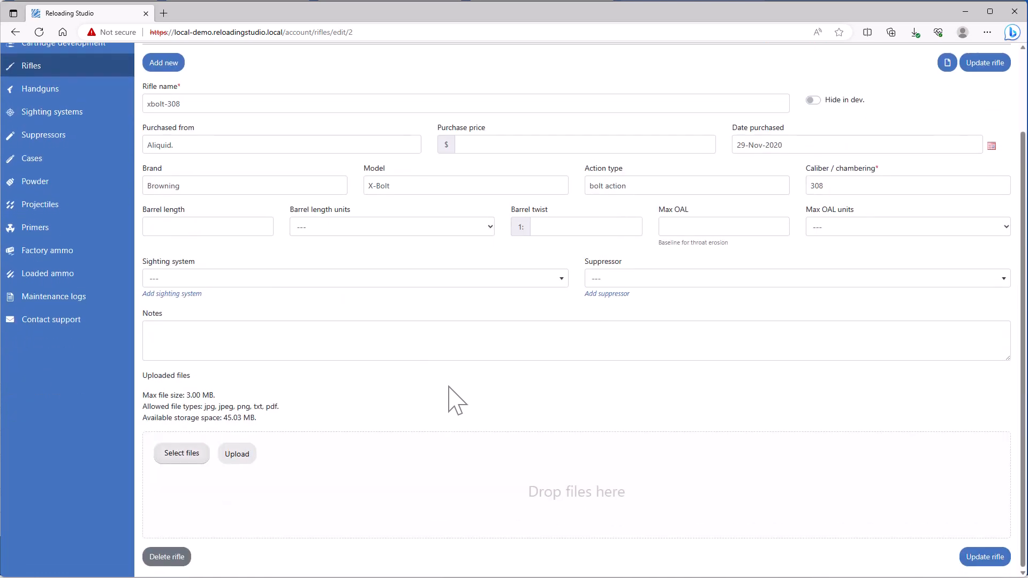
pyautogui.scroll(2, 449, 387)
pyautogui.scroll(-2, 351, 298)
# Check the rifle name of xbolt-308 and try its Hide in dev. option.
pyautogui.moveTo(188, 103); pyautogui.dragTo(139, 102)
pyautogui.doubleClick(150, 87)
pyautogui.click(203, 106)
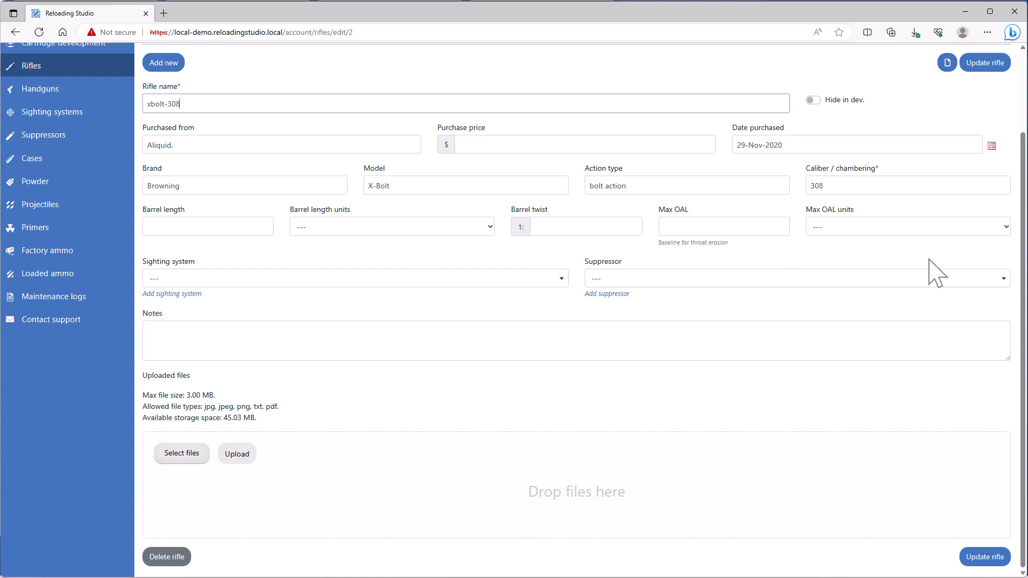
pyautogui.click(812, 100)
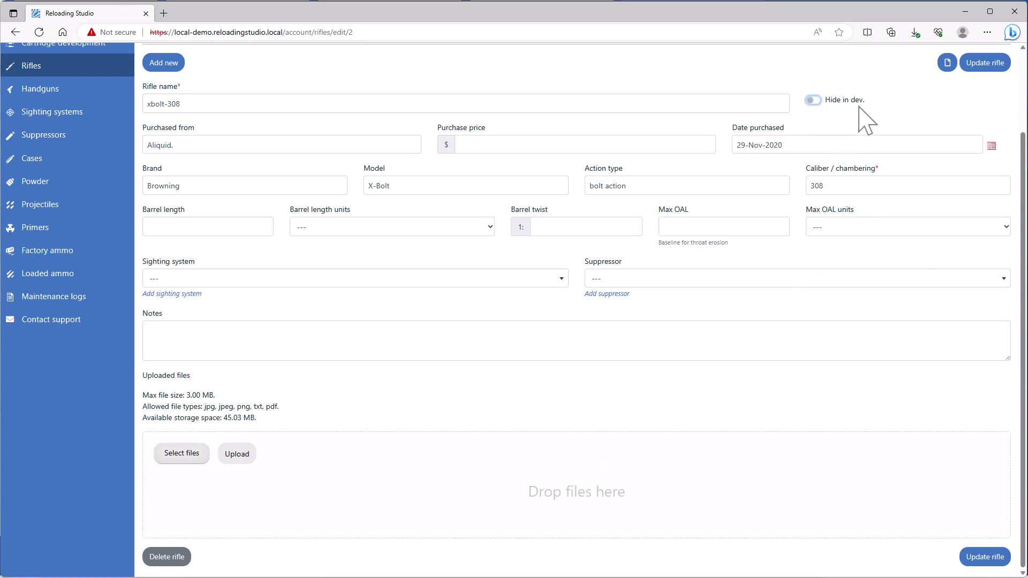
pyautogui.scroll(2, 59, 128)
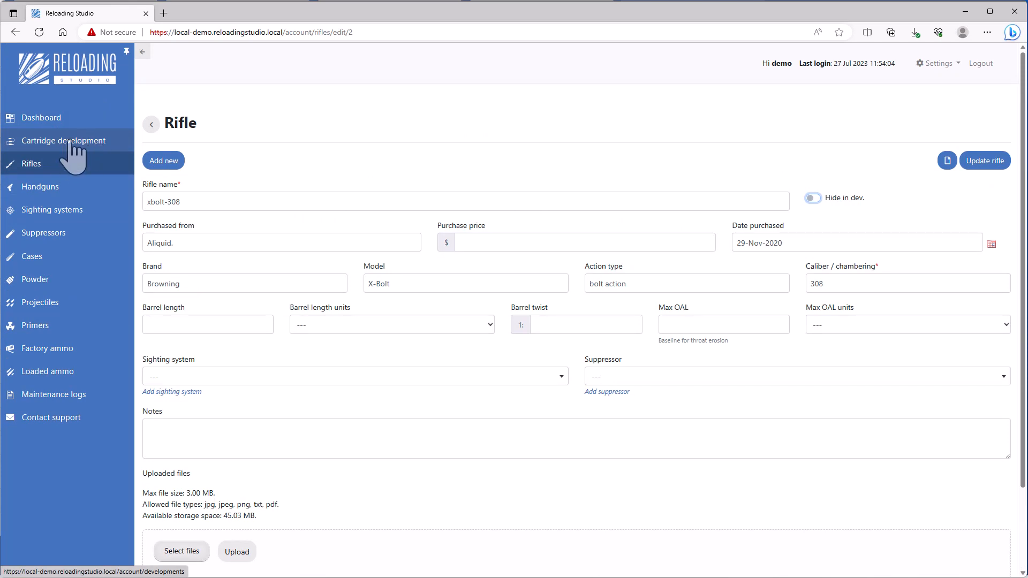
# Leave the rifle without saving, open the asddasd recipe in Cartridge development and check which firearms it offers.
pyautogui.click(70, 143)
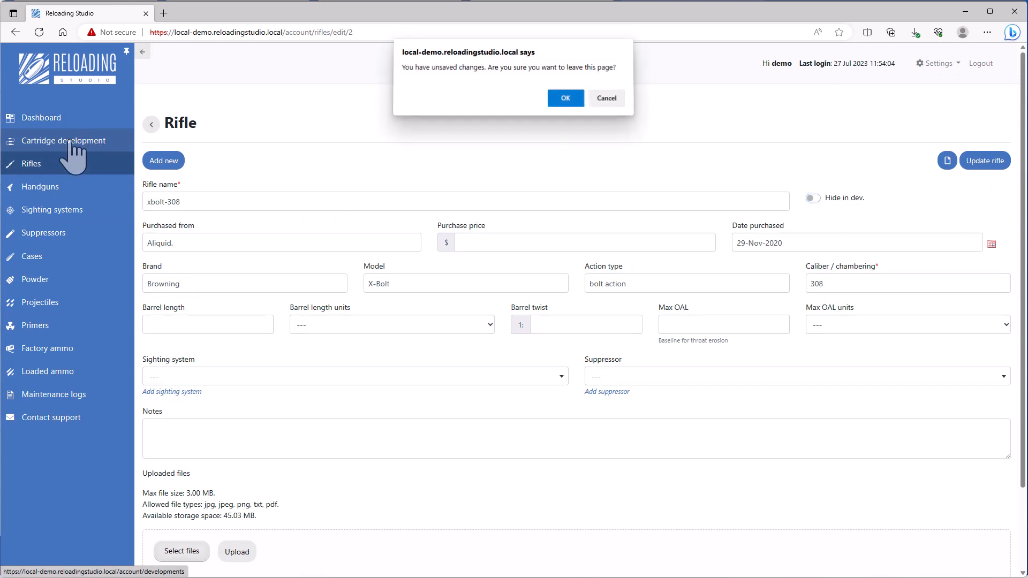
pyautogui.click(565, 100)
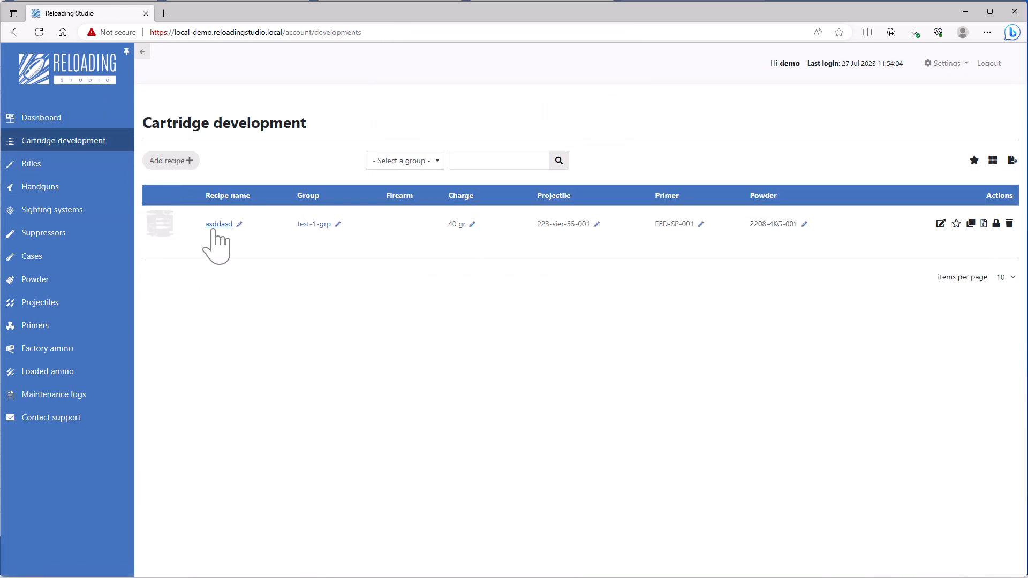
pyautogui.click(213, 228)
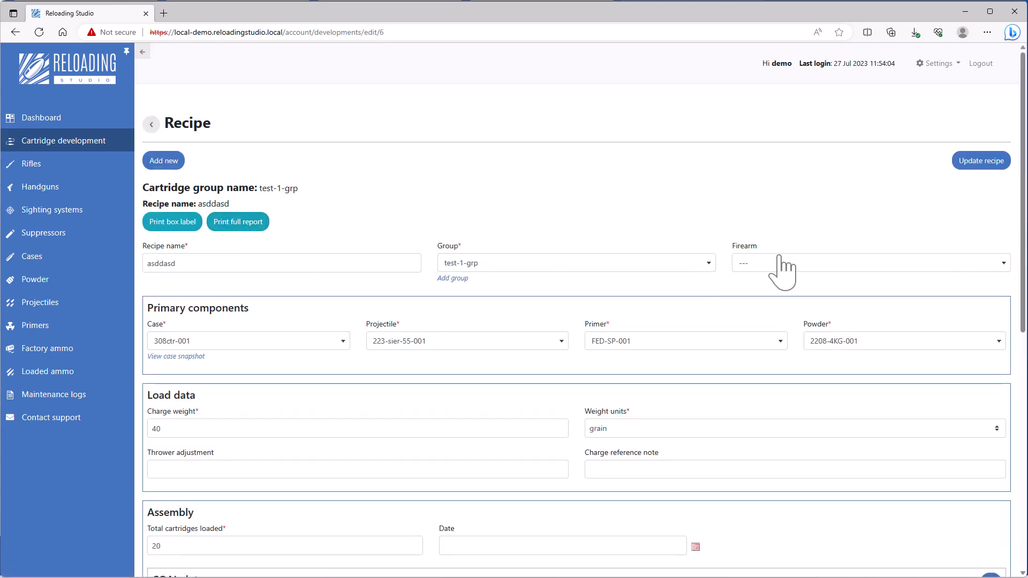
pyautogui.click(780, 263)
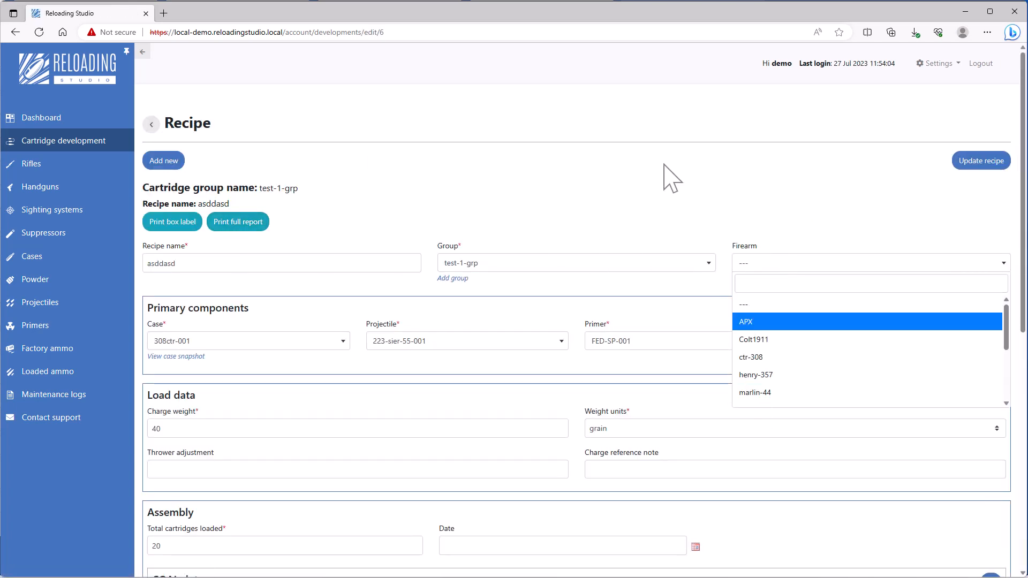
pyautogui.scroll(-1, 800, 361)
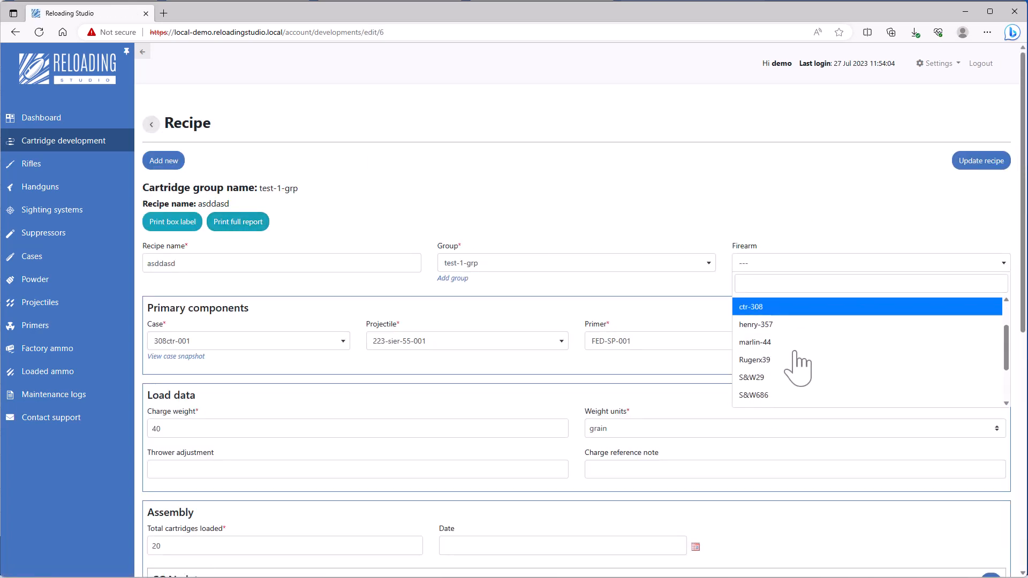
# Open the bl22 rifle record and review its Hide in dev. setting, detail fields and suppressor choices.
pyautogui.click(35, 170)
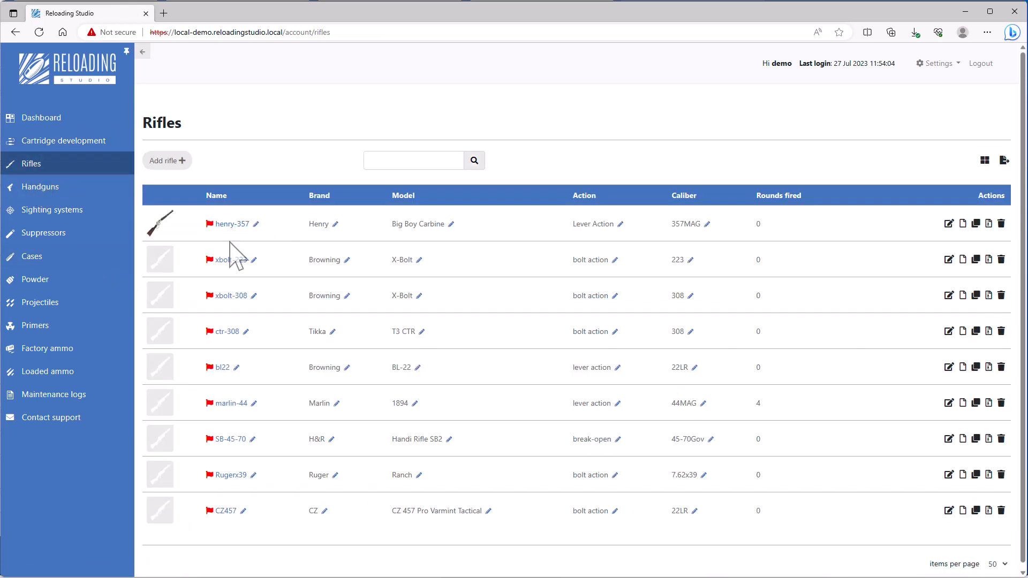
pyautogui.click(221, 368)
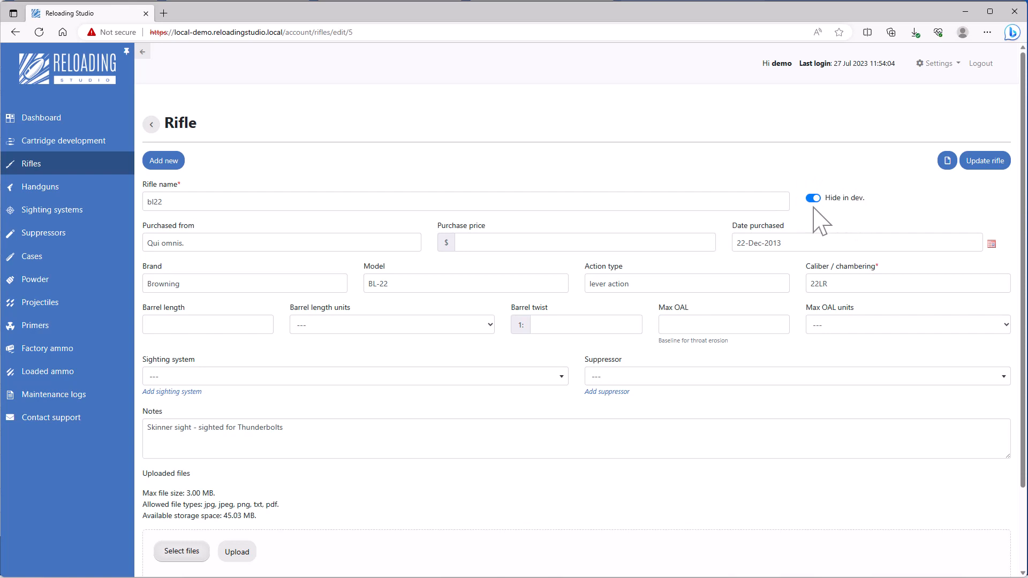
pyautogui.scroll(-3, 222, 403)
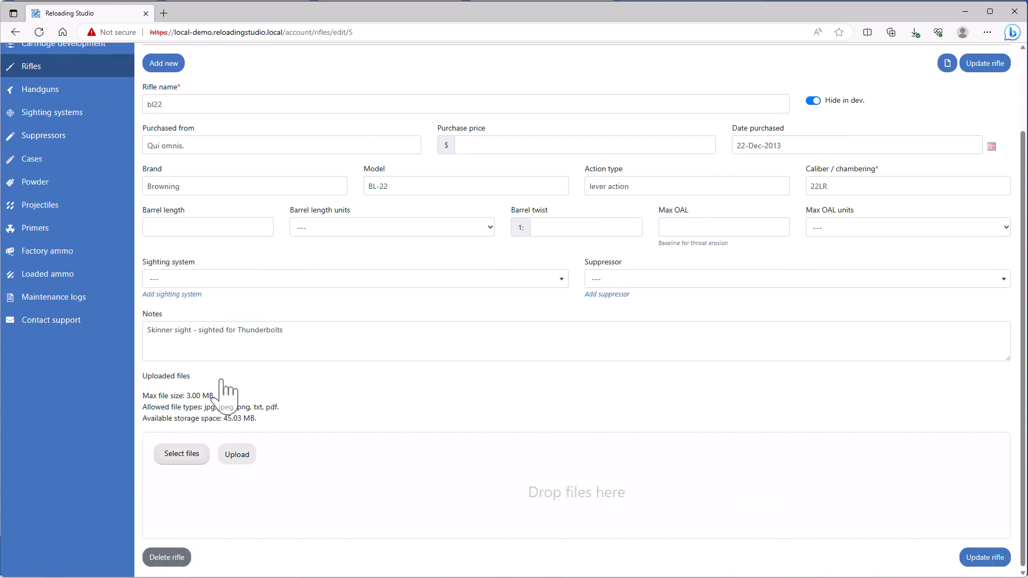
pyautogui.scroll(3, 201, 329)
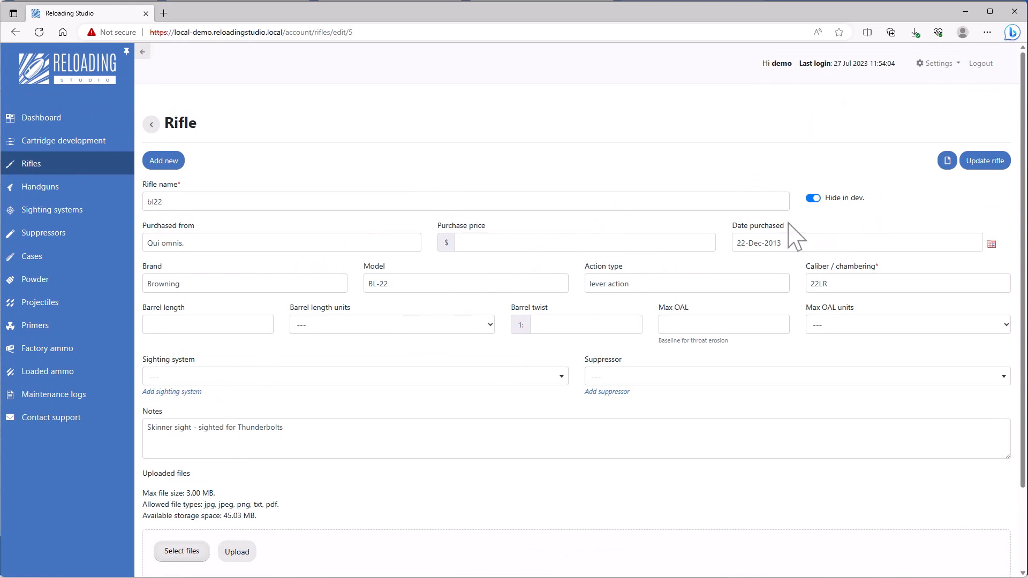
pyautogui.scroll(-2, 616, 284)
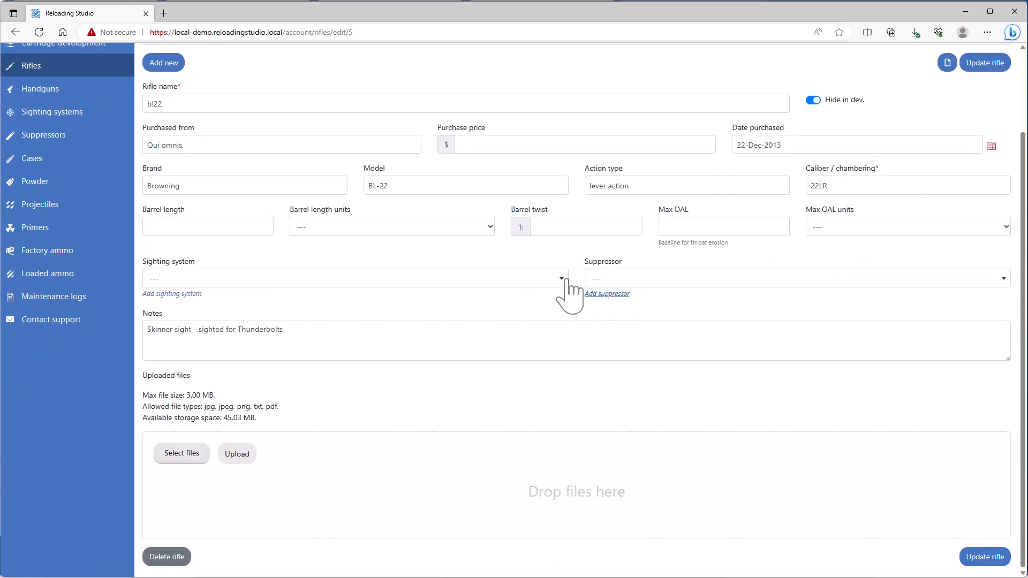
pyautogui.scroll(2, 566, 283)
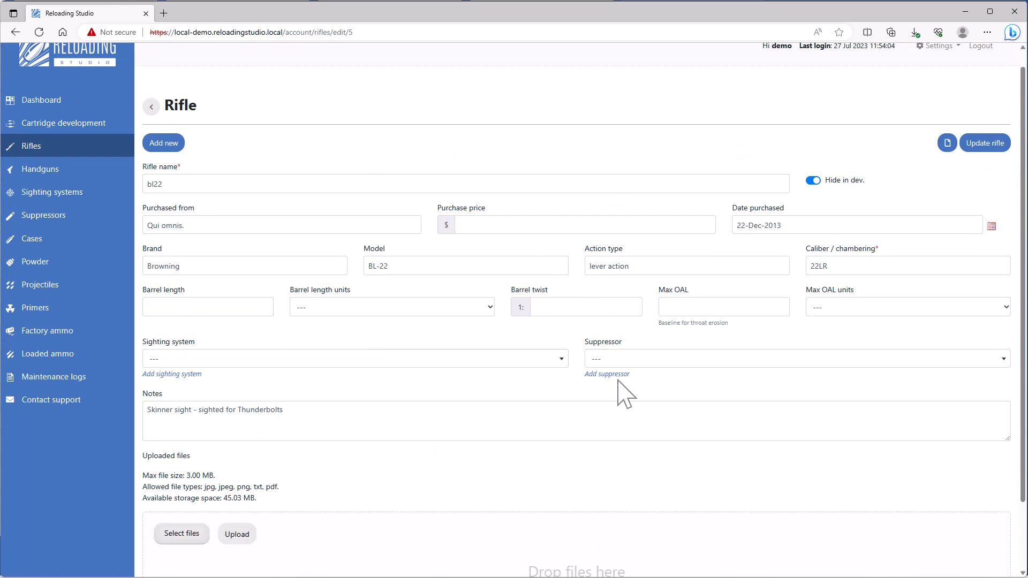
pyautogui.click(624, 363)
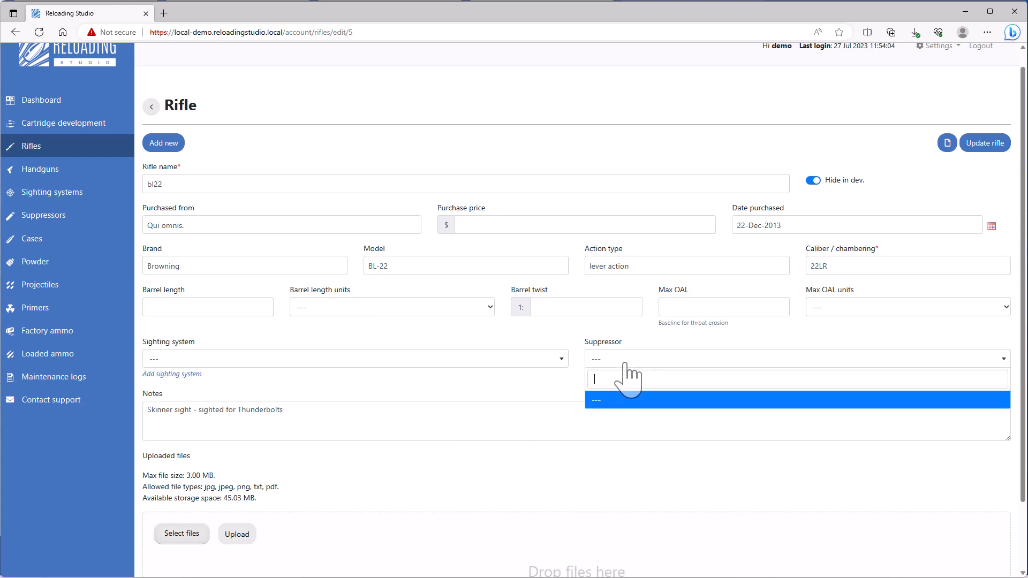
pyautogui.click(647, 425)
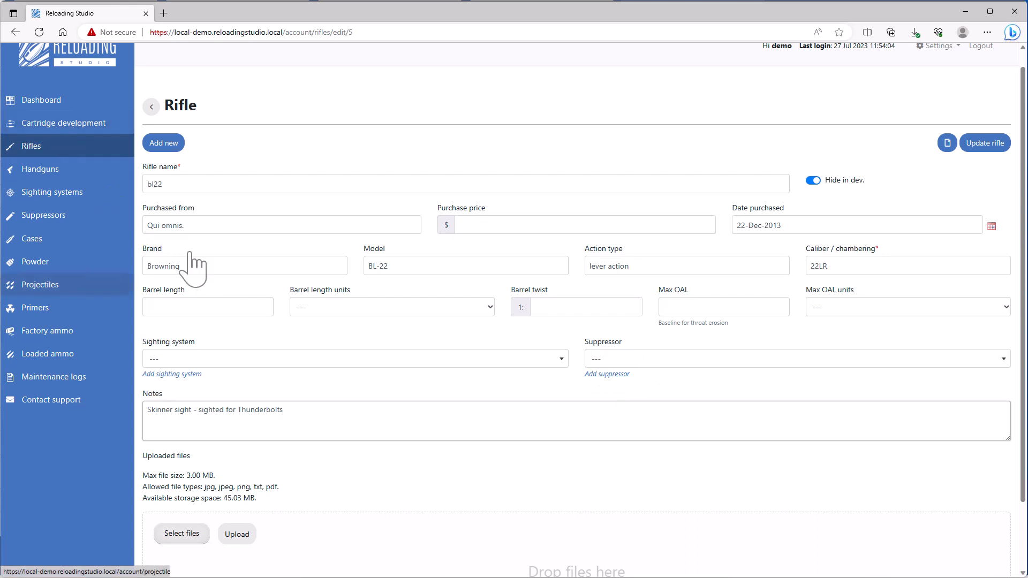
# Look through the available sighting systems for the bl22 rifle and select venom-1.
pyautogui.click(204, 362)
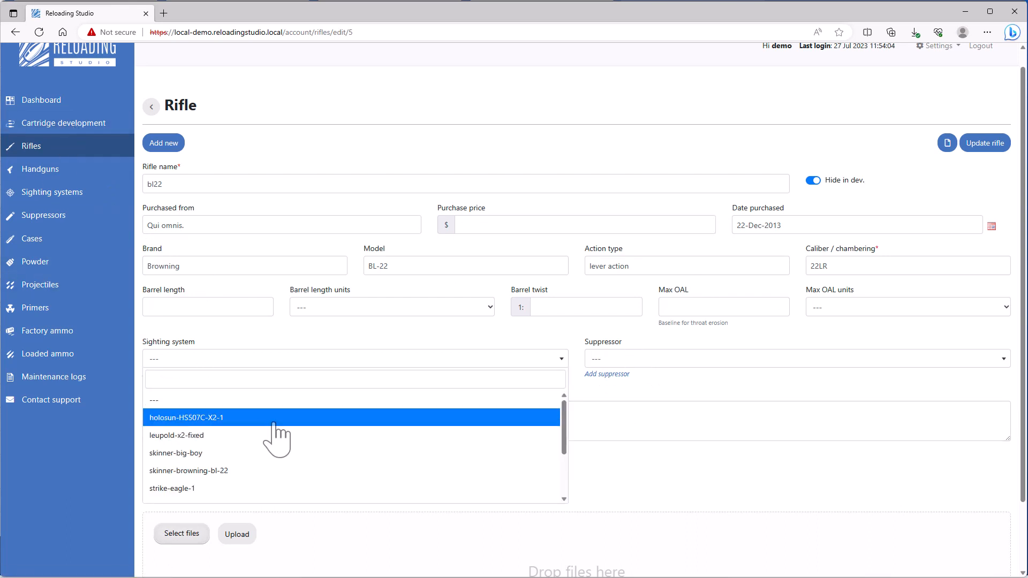
pyautogui.click(265, 359)
pyautogui.click(556, 360)
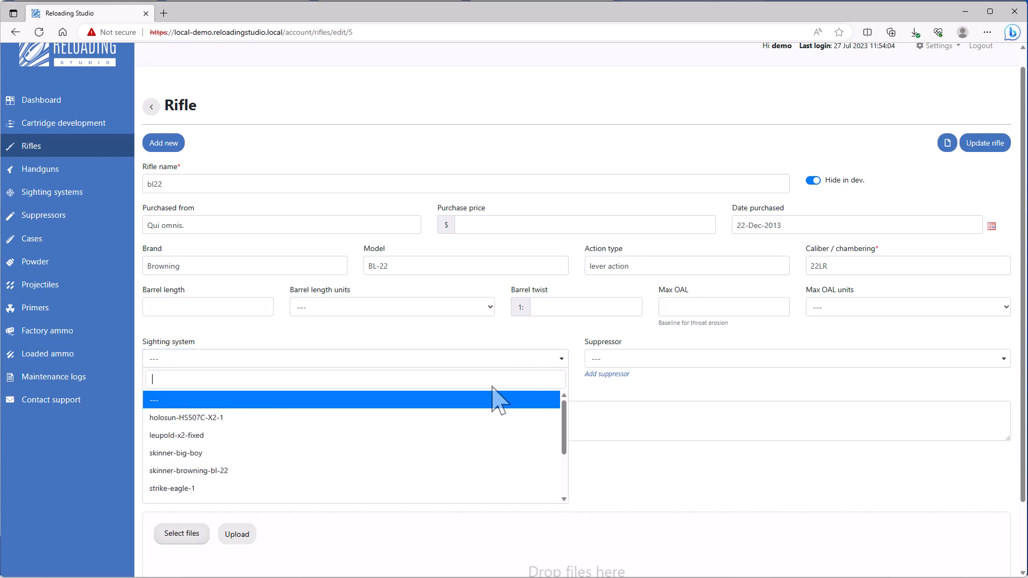
pyautogui.scroll(-2, 395, 465)
pyautogui.scroll(-2, 630, 436)
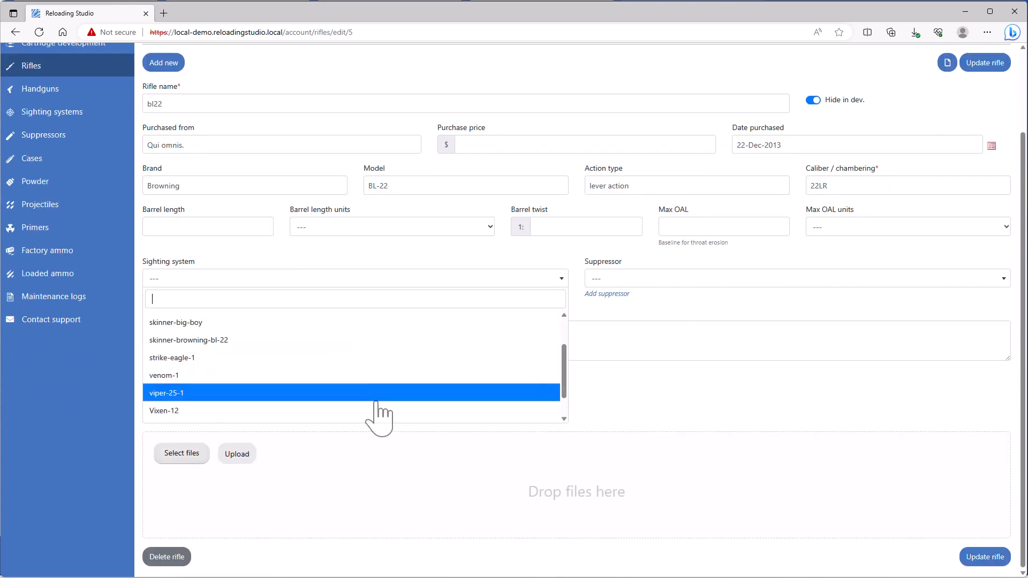
pyautogui.scroll(-2, 354, 402)
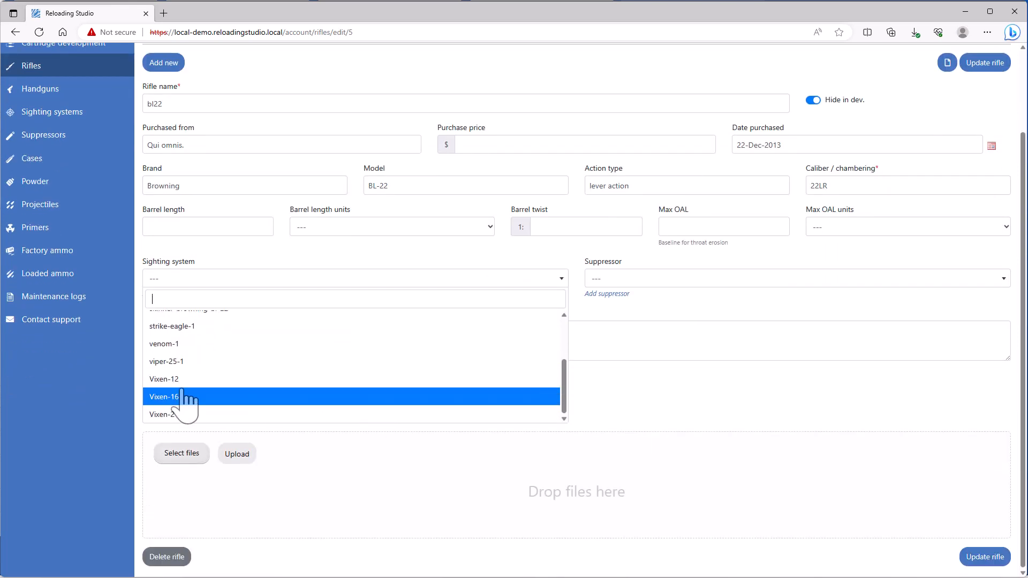
pyautogui.scroll(3, 188, 407)
pyautogui.scroll(1, 188, 406)
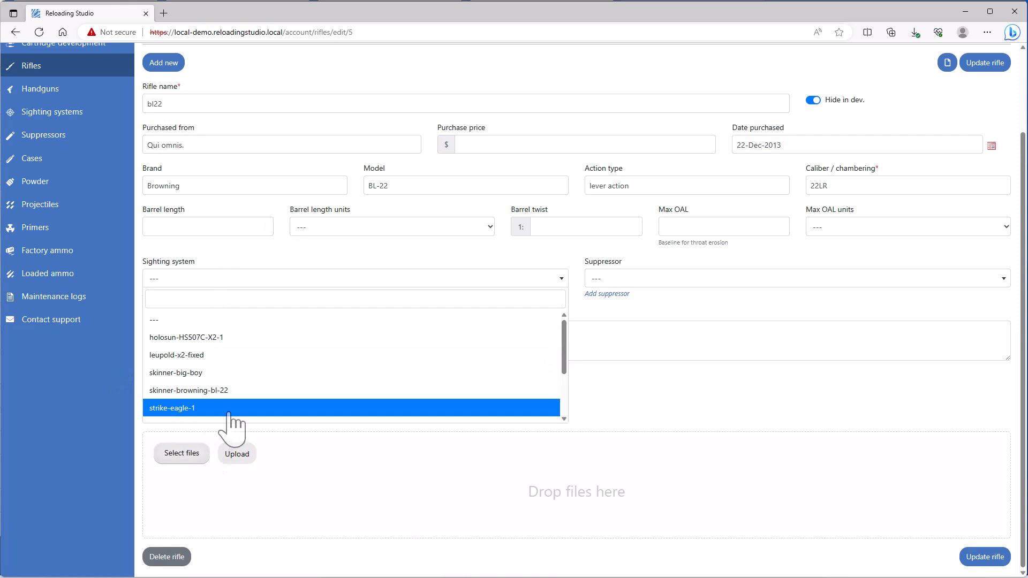
pyautogui.scroll(-1, 246, 391)
pyautogui.scroll(-1, 250, 386)
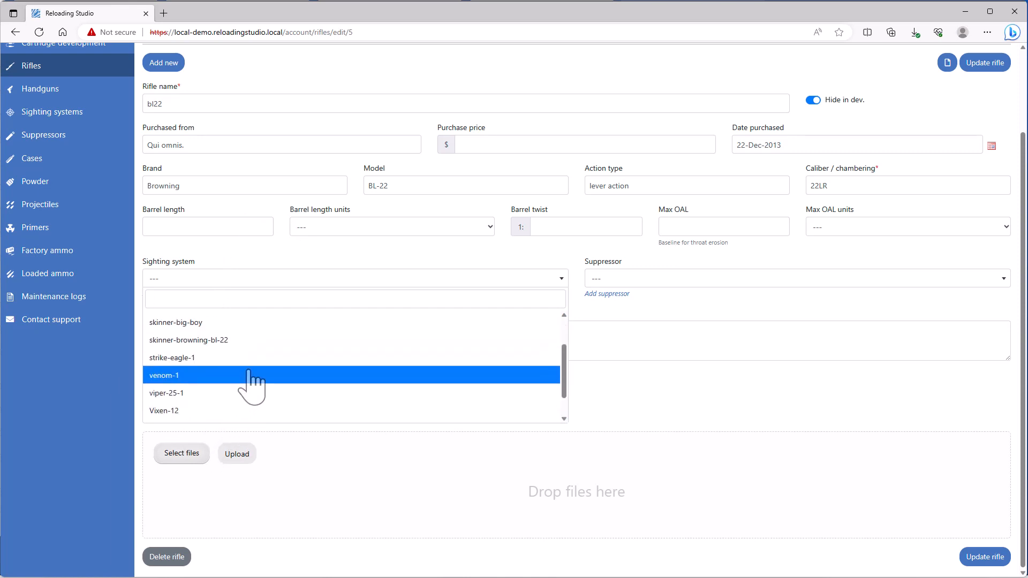
pyautogui.scroll(-1, 249, 388)
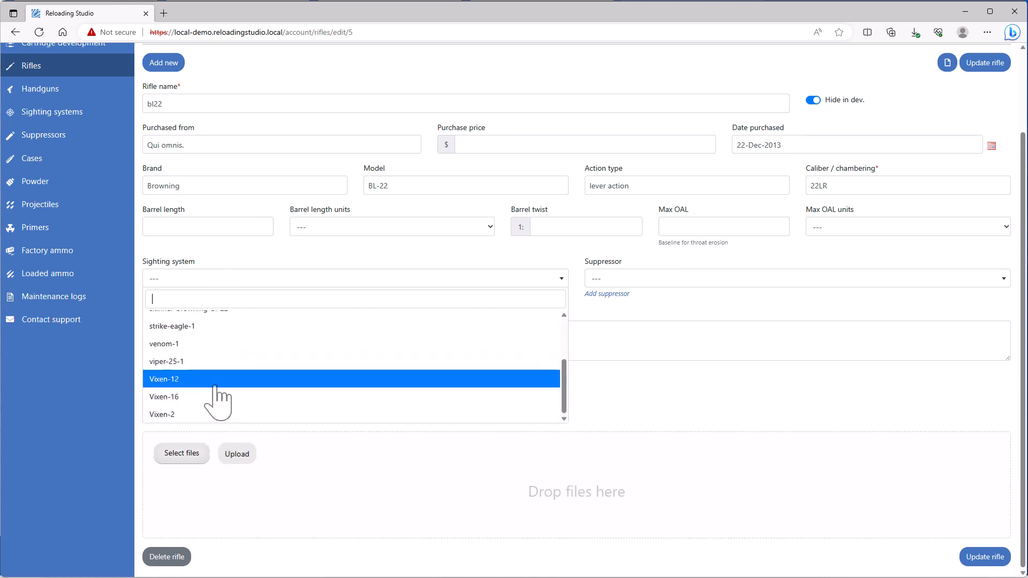
pyautogui.click(205, 345)
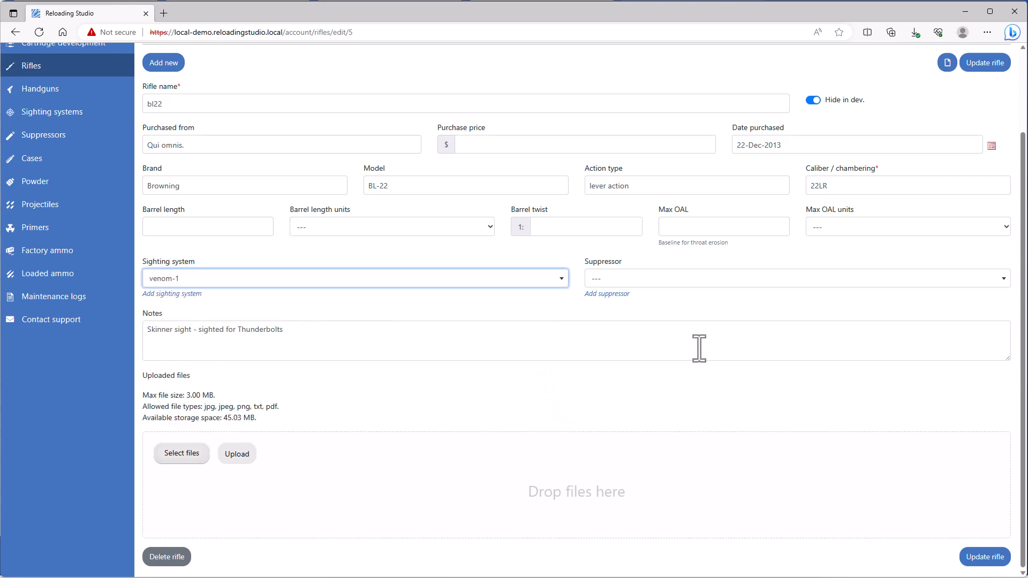
# Reset the bl22 rifle's sighting system to the blank --- option.
pyautogui.click(523, 280)
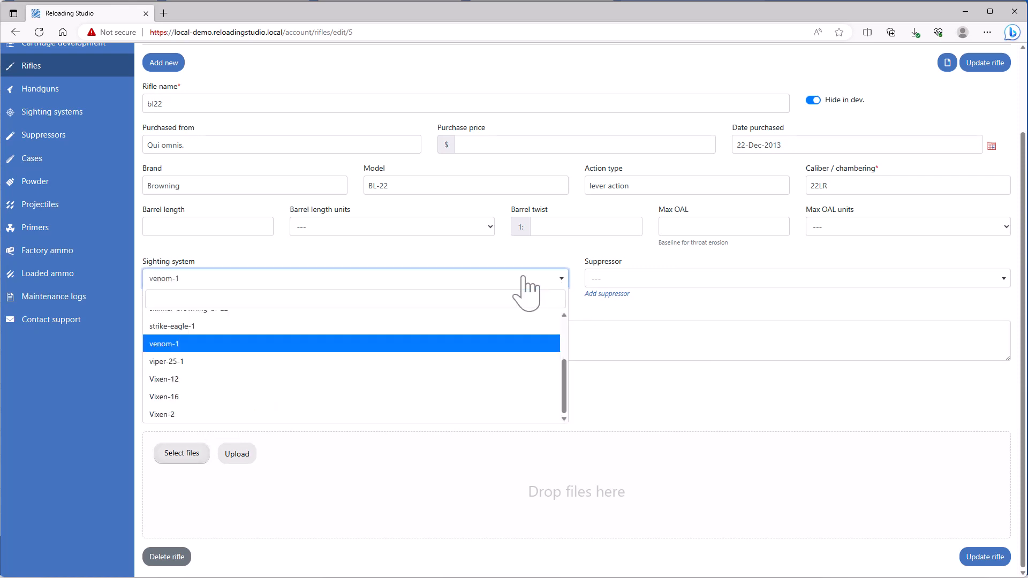
pyautogui.scroll(5, 236, 390)
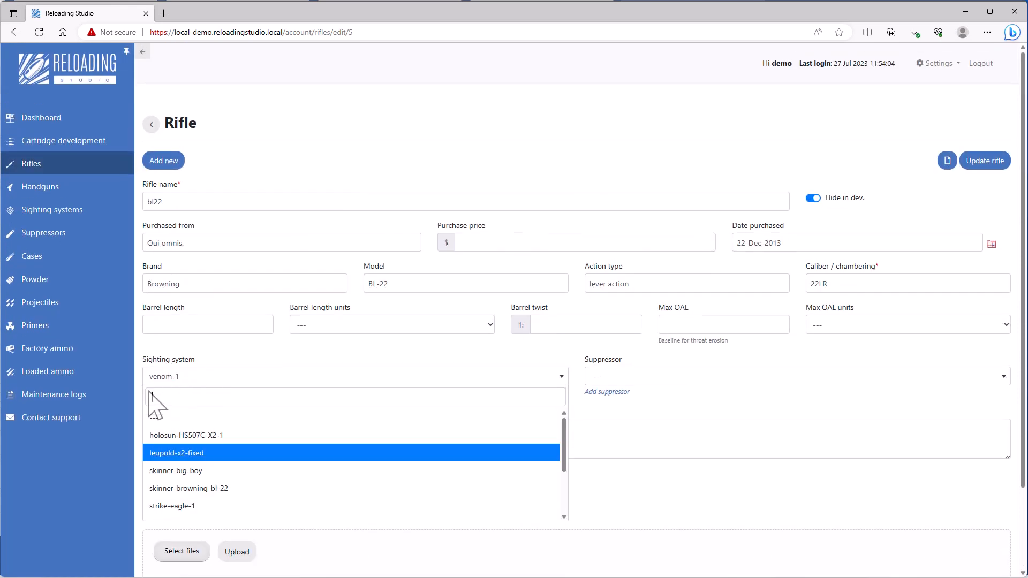
pyautogui.click(178, 416)
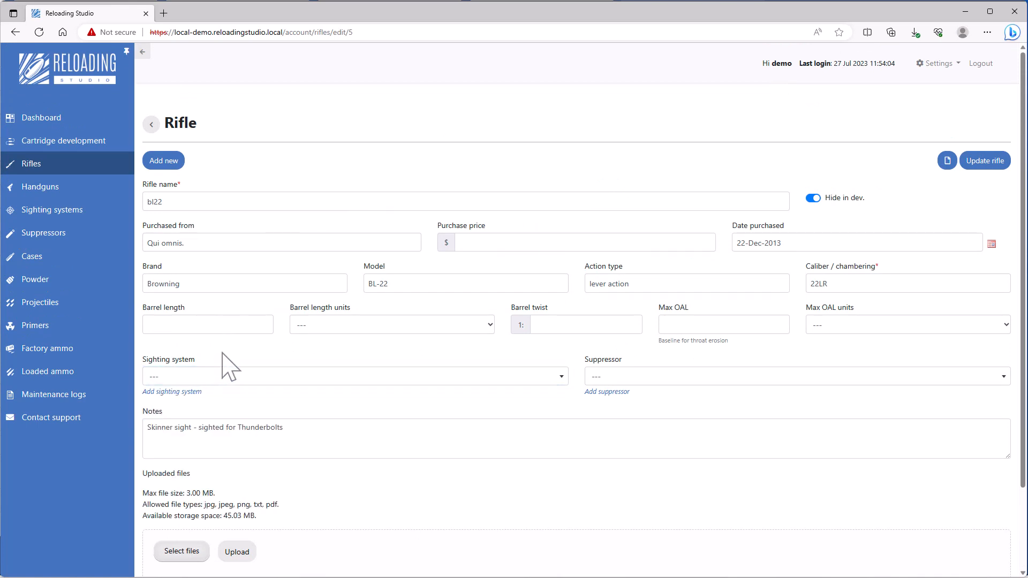
# Add a sighting system named new-scope from the bl22 rifle record, leaving its other details blank.
pyautogui.scroll(-2, 225, 364)
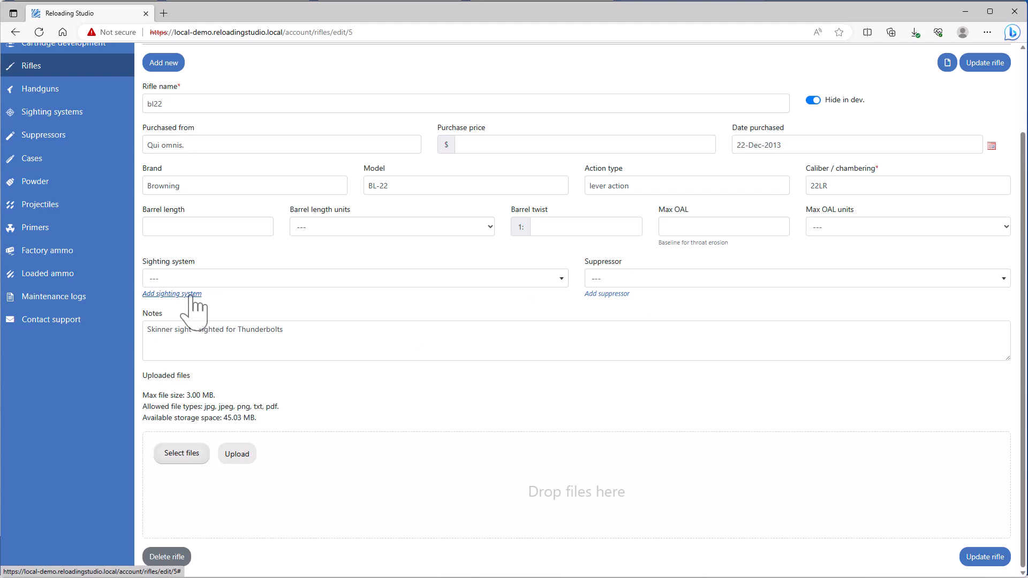
pyautogui.click(191, 294)
pyautogui.click(423, 134)
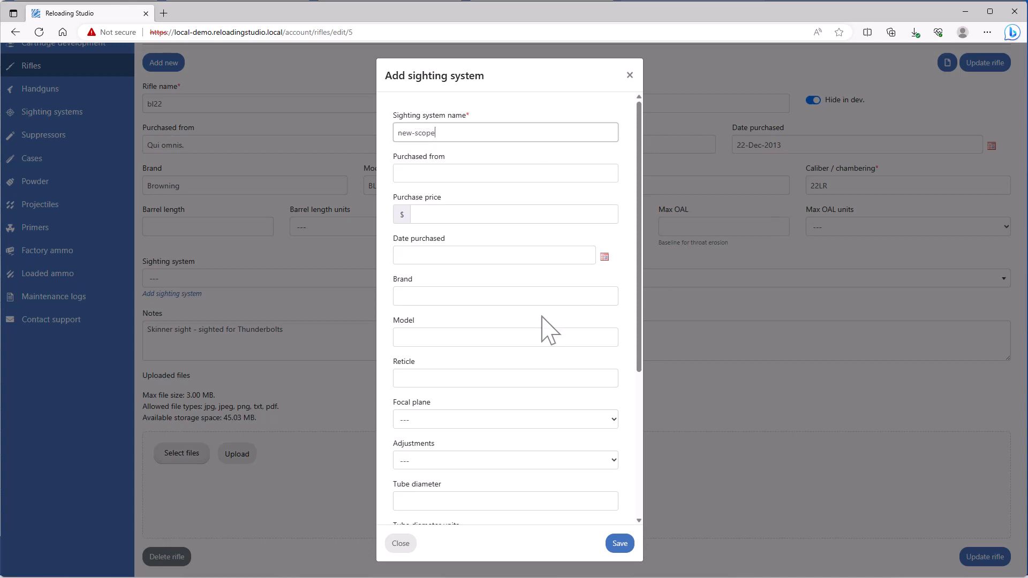
pyautogui.scroll(-5, 429, 346)
pyautogui.scroll(5, 430, 346)
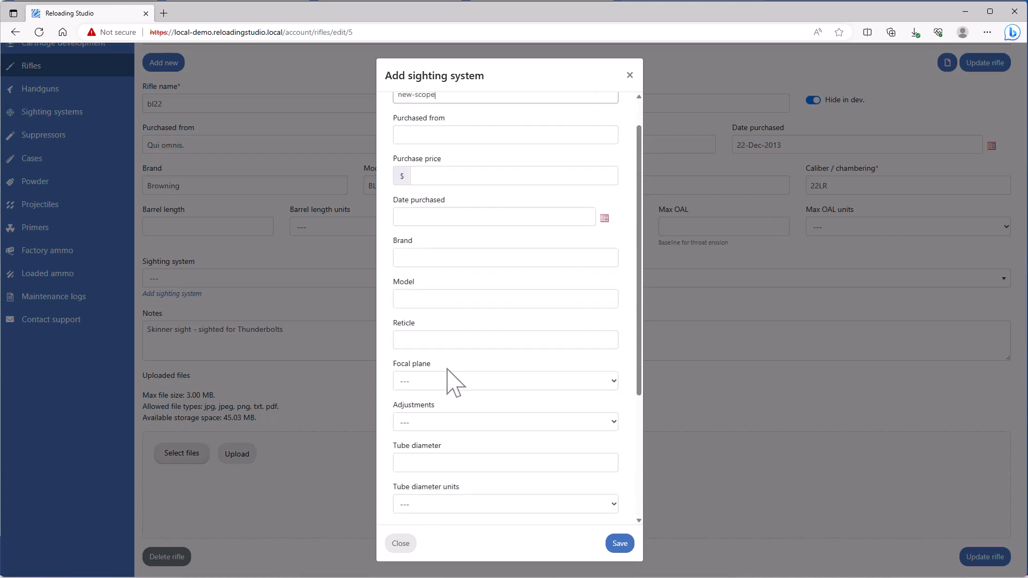
pyautogui.click(620, 543)
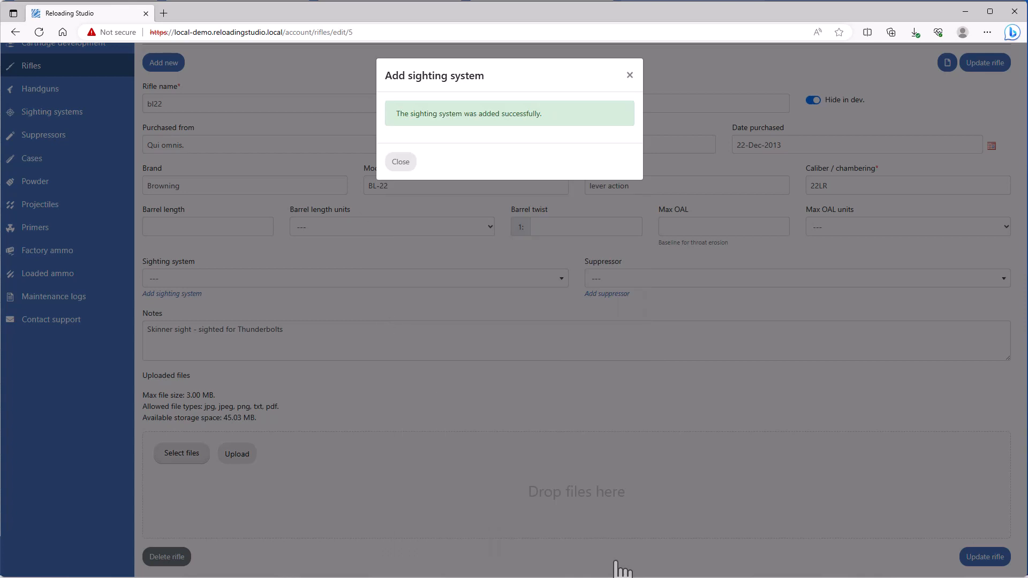
pyautogui.click(400, 162)
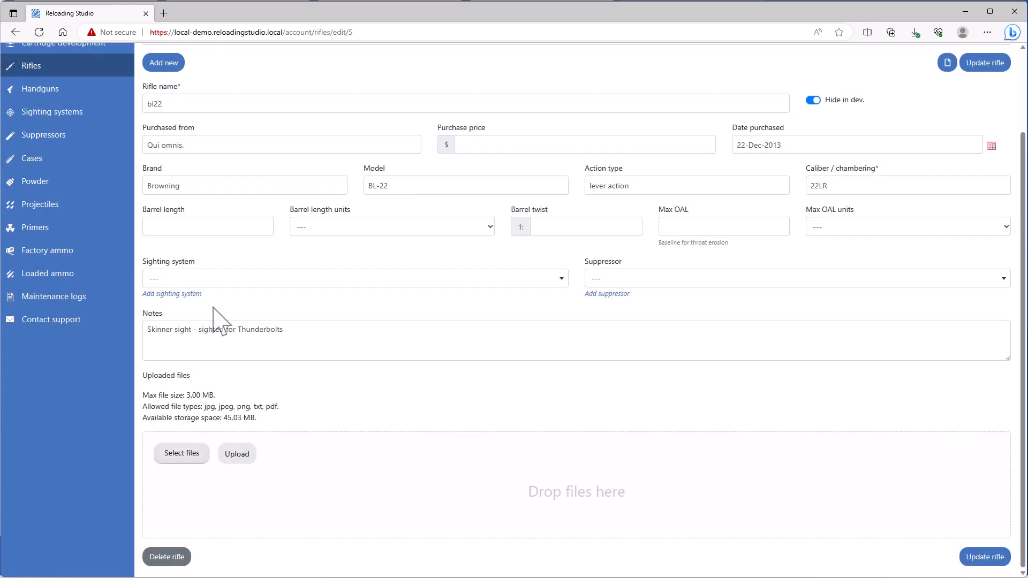
# Stay on the bl22 rifle record to save it, and open the Sighting systems list.
pyautogui.click(57, 112)
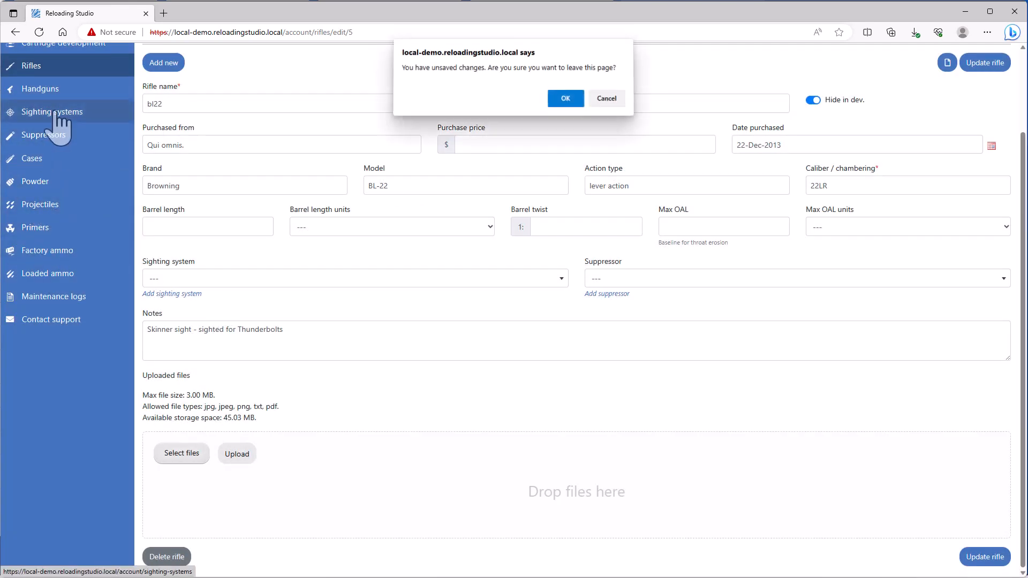
pyautogui.click(606, 98)
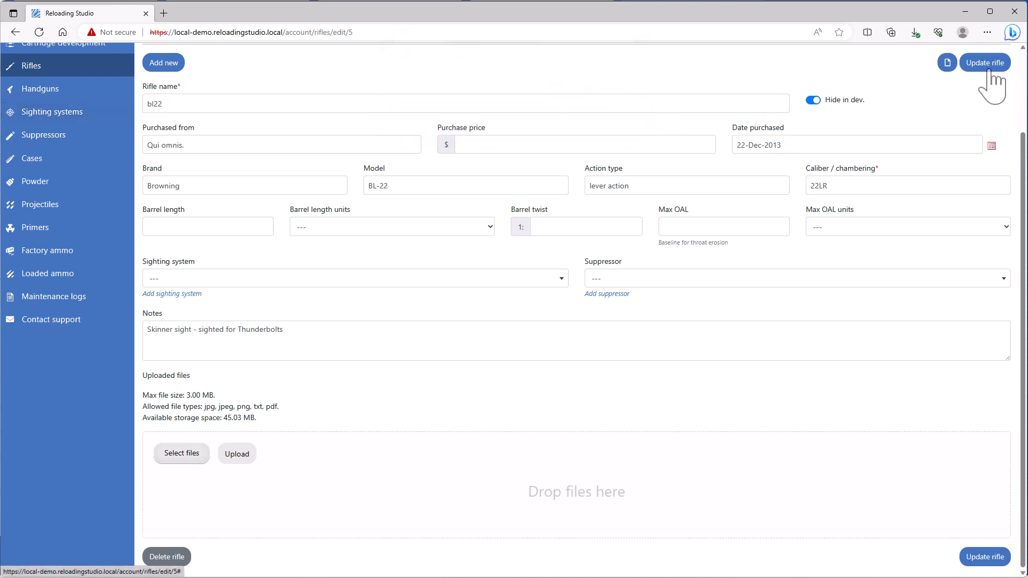
pyautogui.click(989, 66)
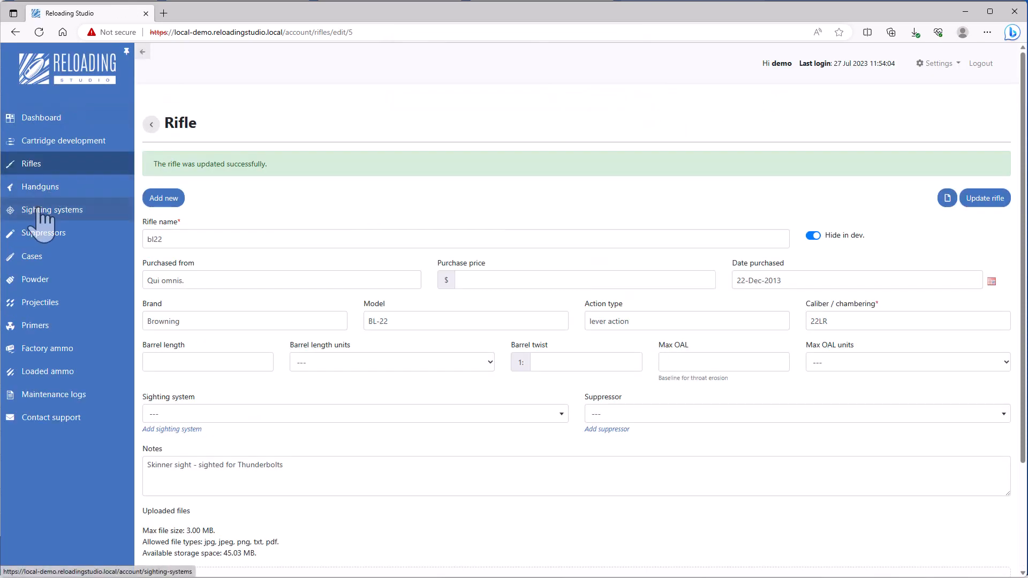
pyautogui.click(40, 210)
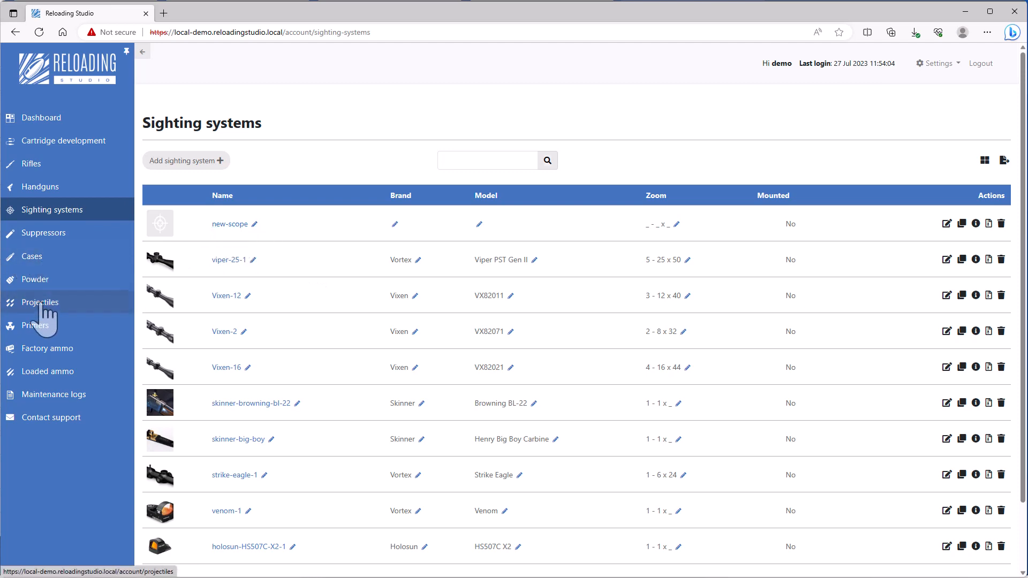
# Reopen the bl22 rifle record and check which sighting systems it offers, leaving the selection blank.
pyautogui.click(38, 164)
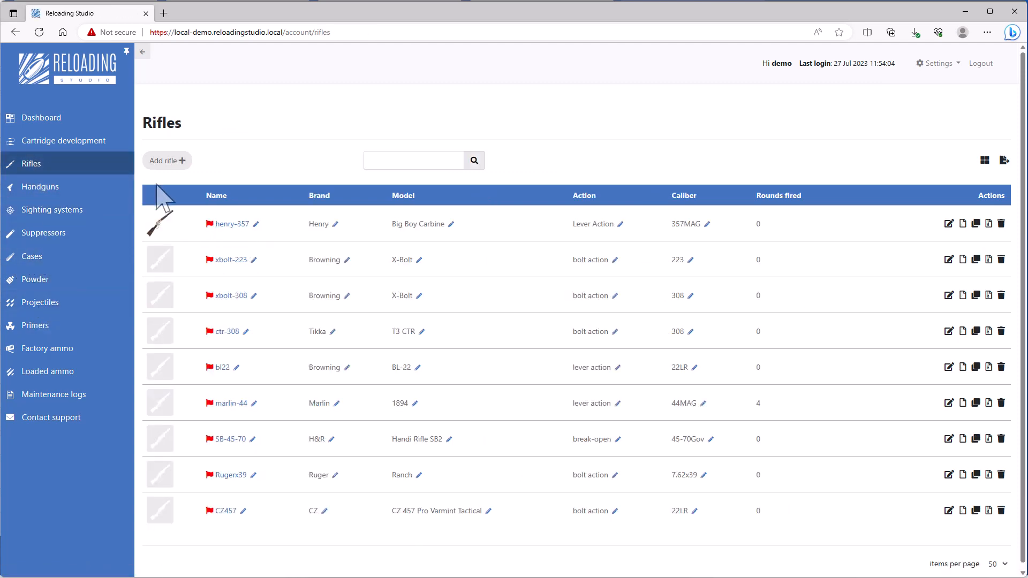
pyautogui.click(222, 368)
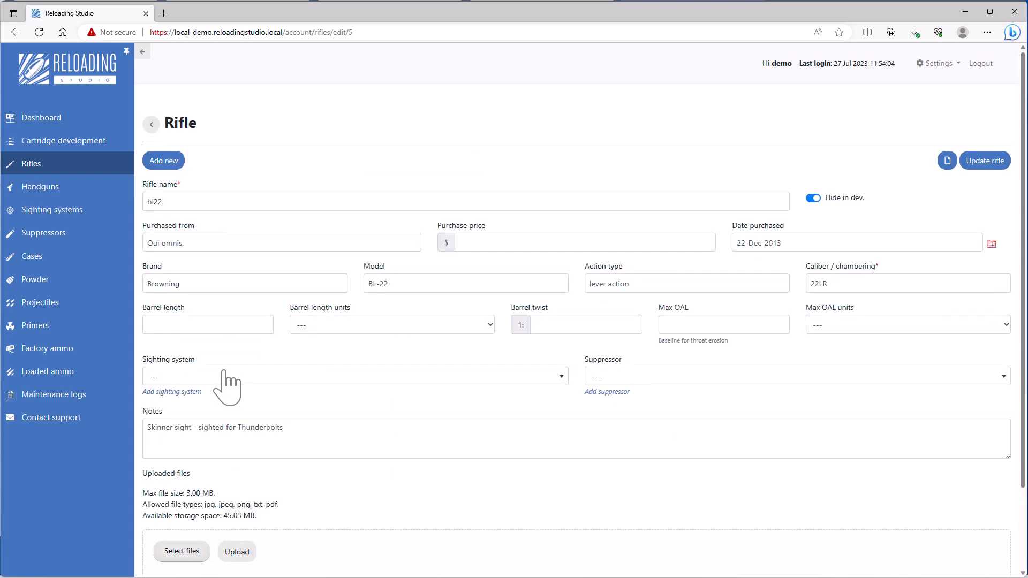
pyautogui.click(225, 376)
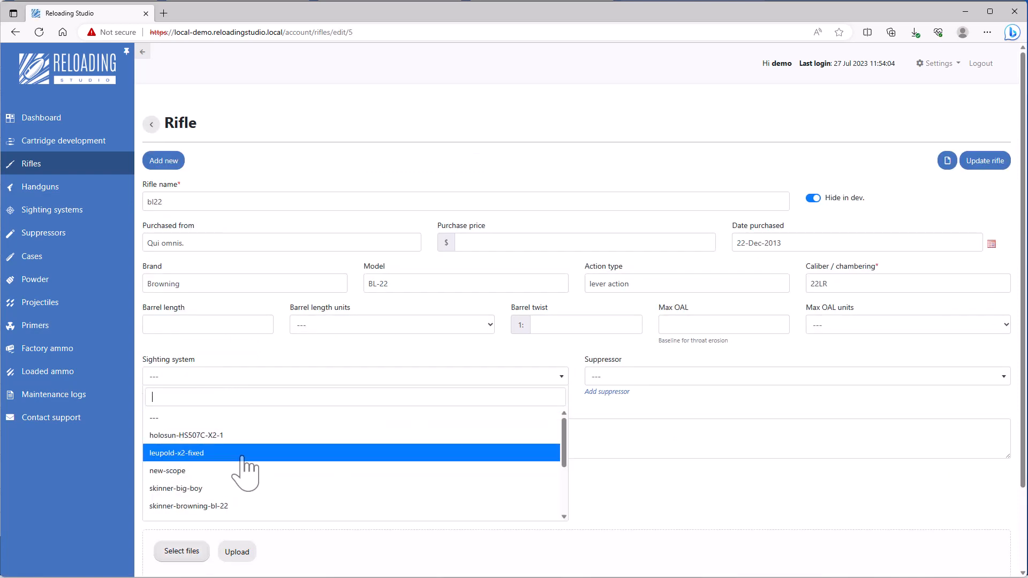
pyautogui.click(228, 345)
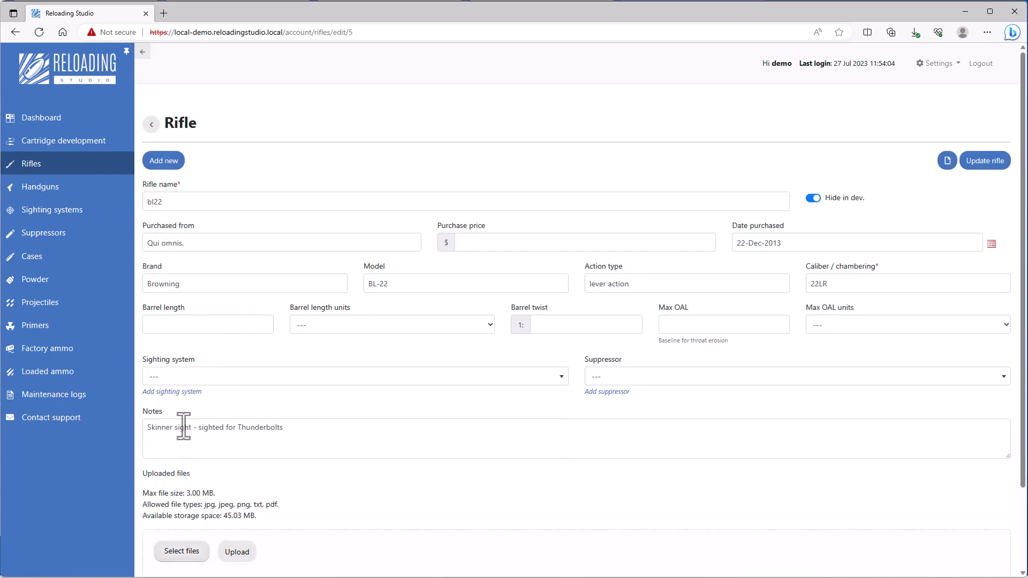
# Add another sighting system named new-scopew-2 from the bl22 rifle record, leaving its other details blank.
pyautogui.click(161, 391)
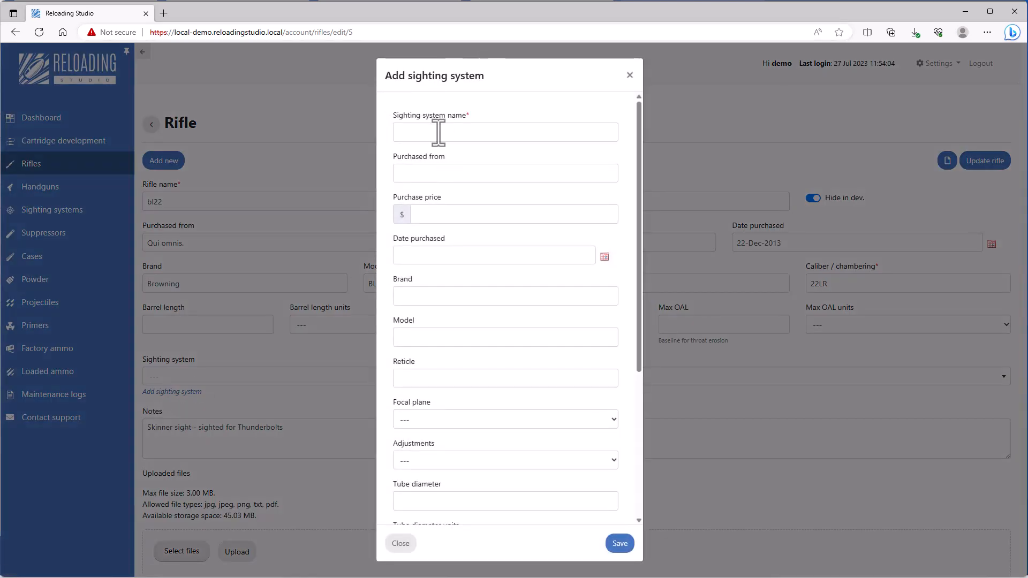
pyautogui.click(438, 132)
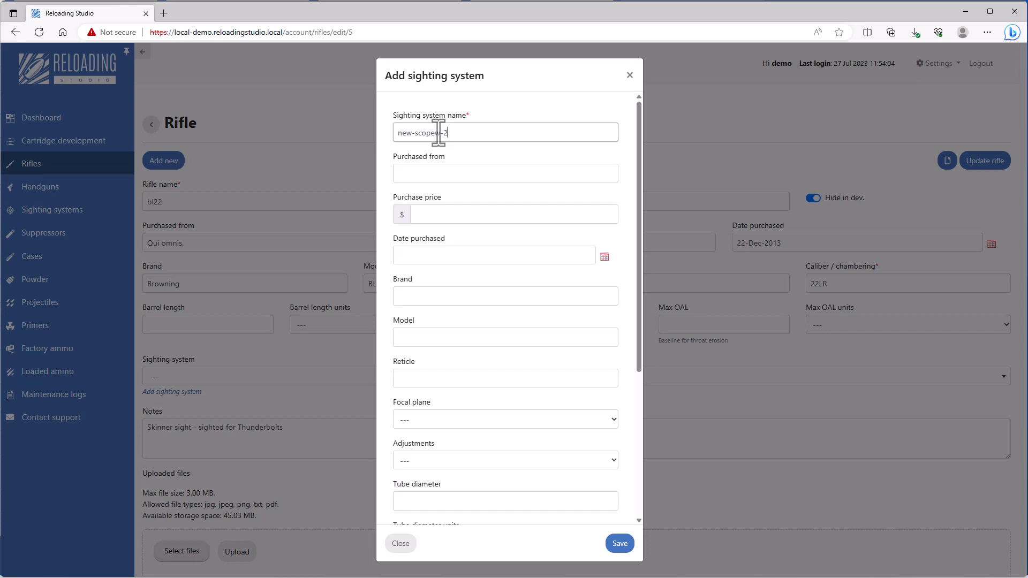
pyautogui.scroll(-3, 508, 292)
pyautogui.scroll(3, 507, 300)
pyautogui.click(619, 543)
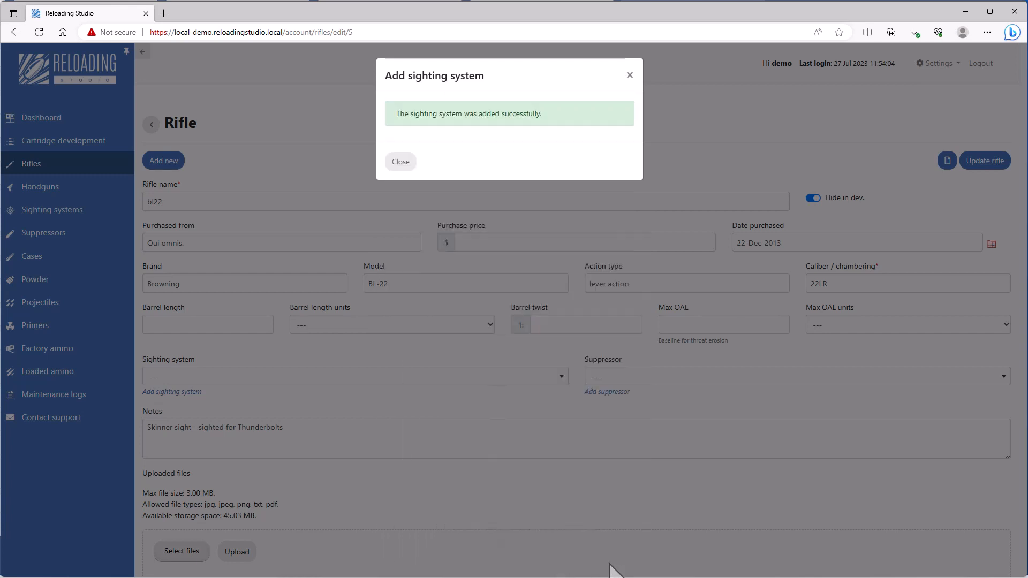
pyautogui.click(400, 162)
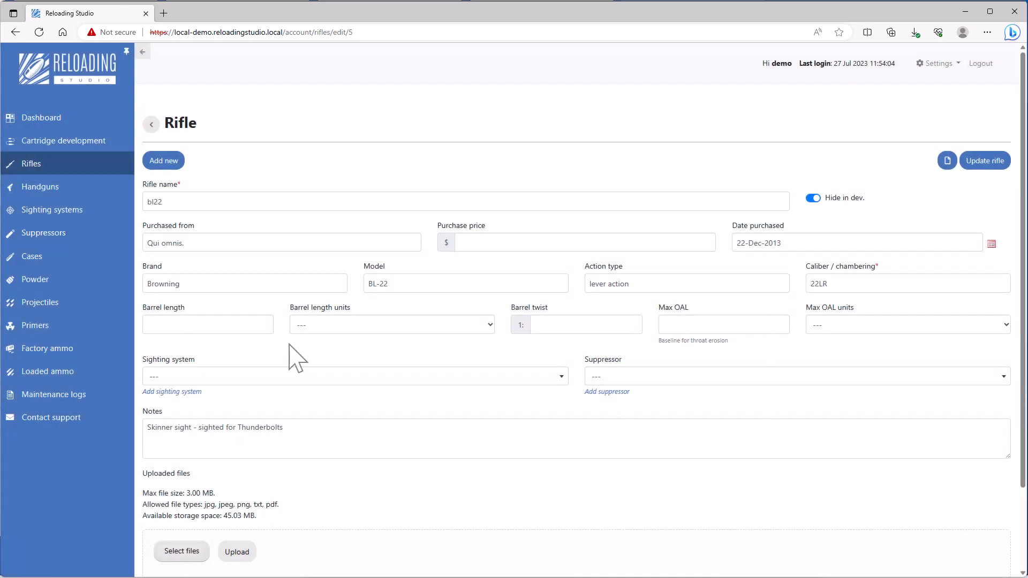
# Assign new-scopew-2 as the bl22 rifle's sighting system, save the record and return to the rifles list.
pyautogui.click(204, 378)
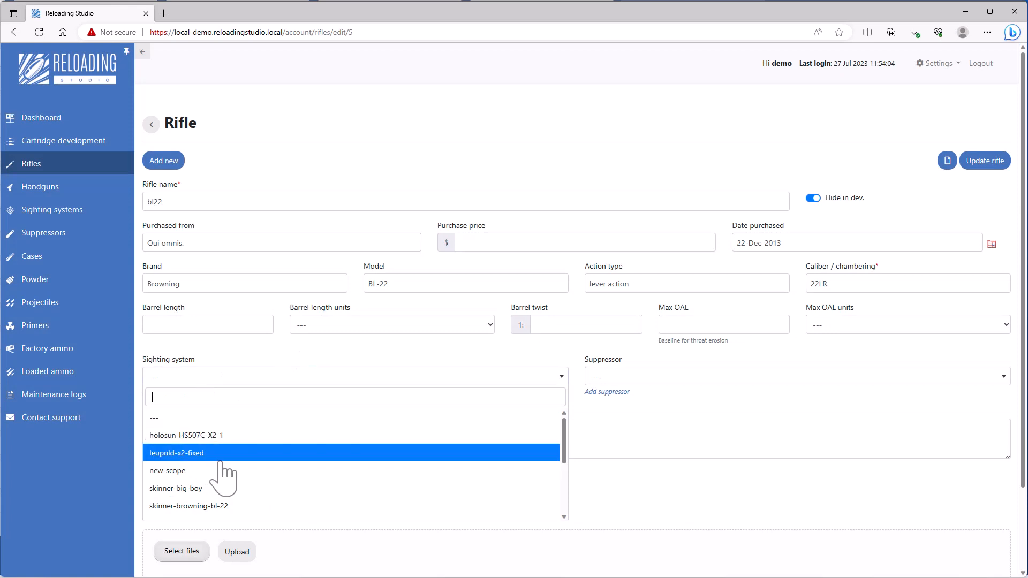
pyautogui.scroll(-1, 211, 491)
pyautogui.scroll(-3, 215, 496)
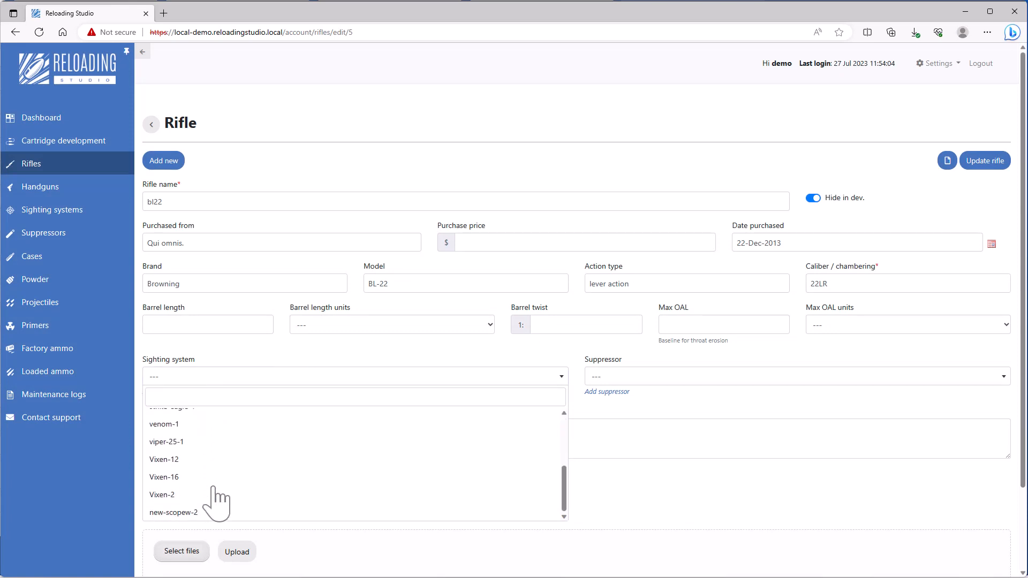
pyautogui.click(185, 515)
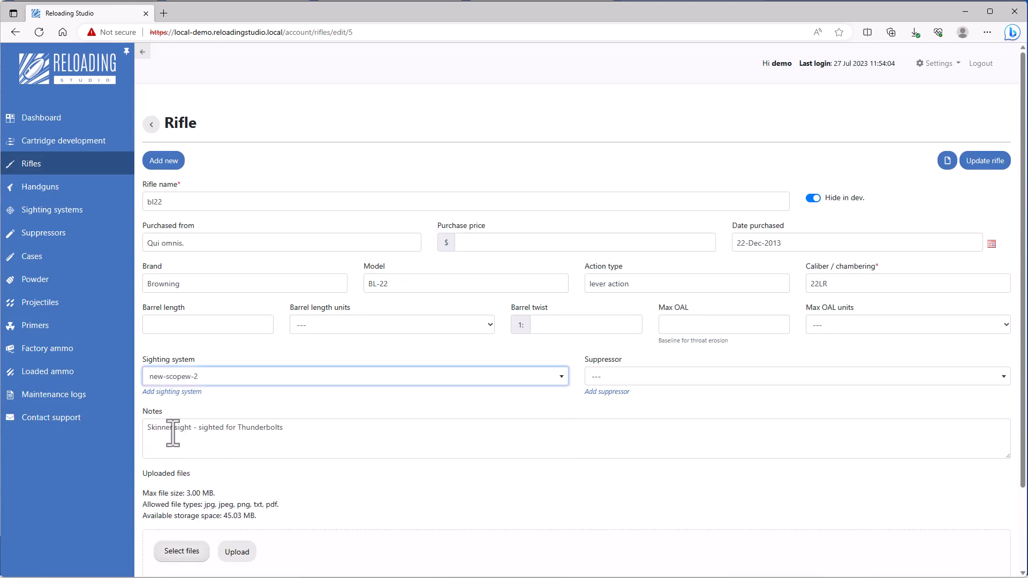
pyautogui.click(993, 162)
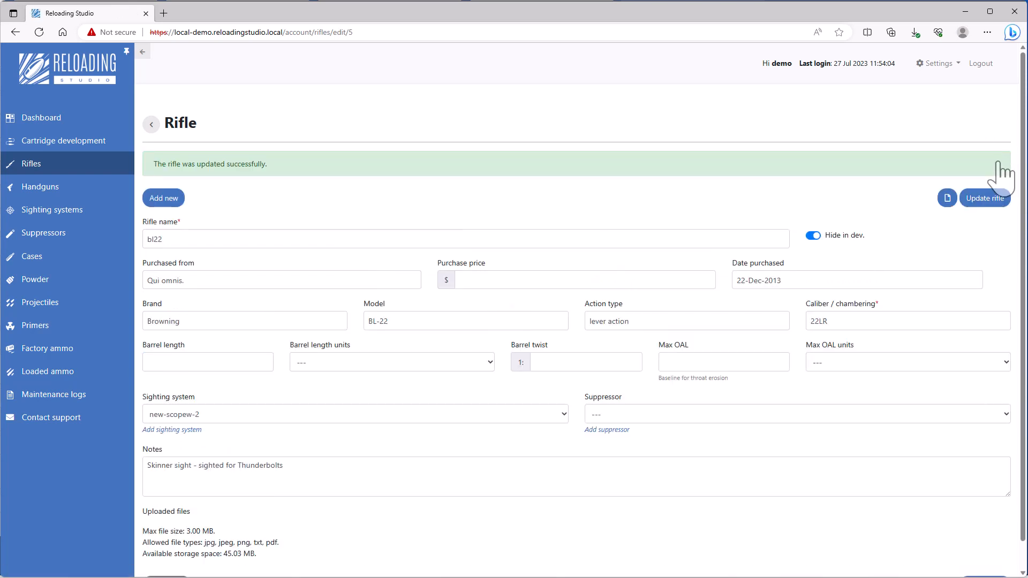
pyautogui.click(152, 125)
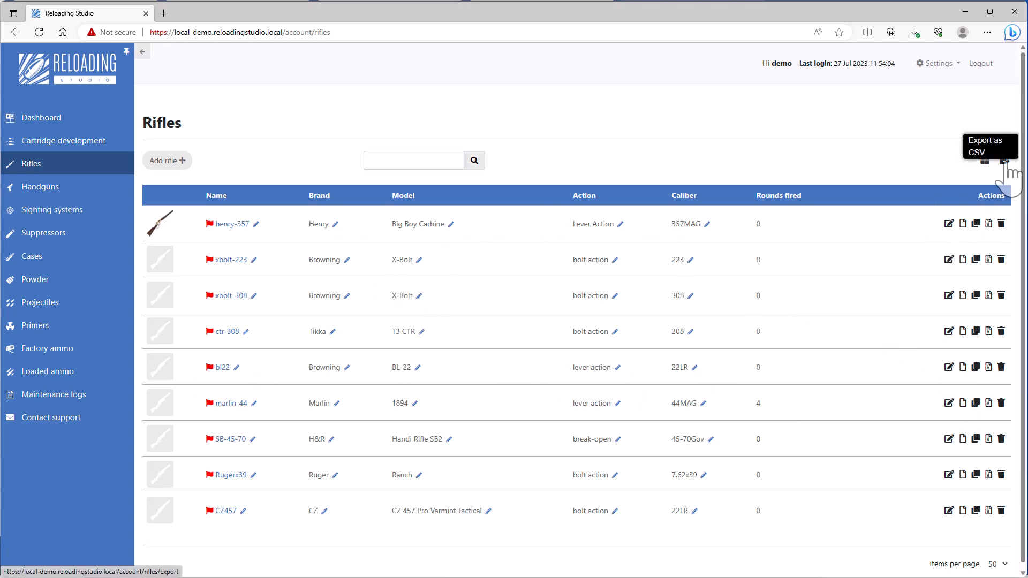
# Start a CSV export of all rifles and cancel it at the confirmation.
pyautogui.scroll(-1, 487, 350)
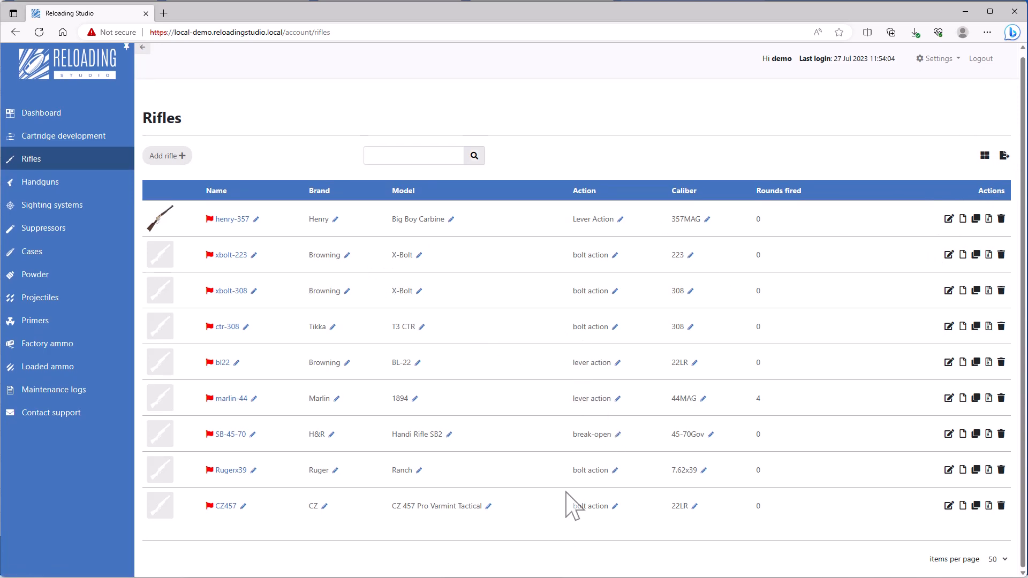
pyautogui.click(1004, 158)
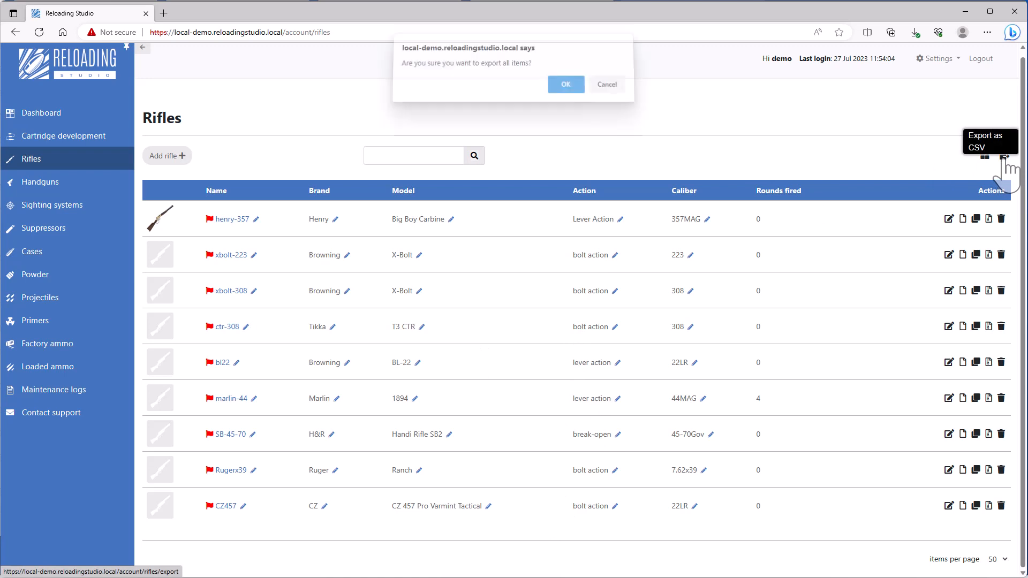
pyautogui.click(610, 92)
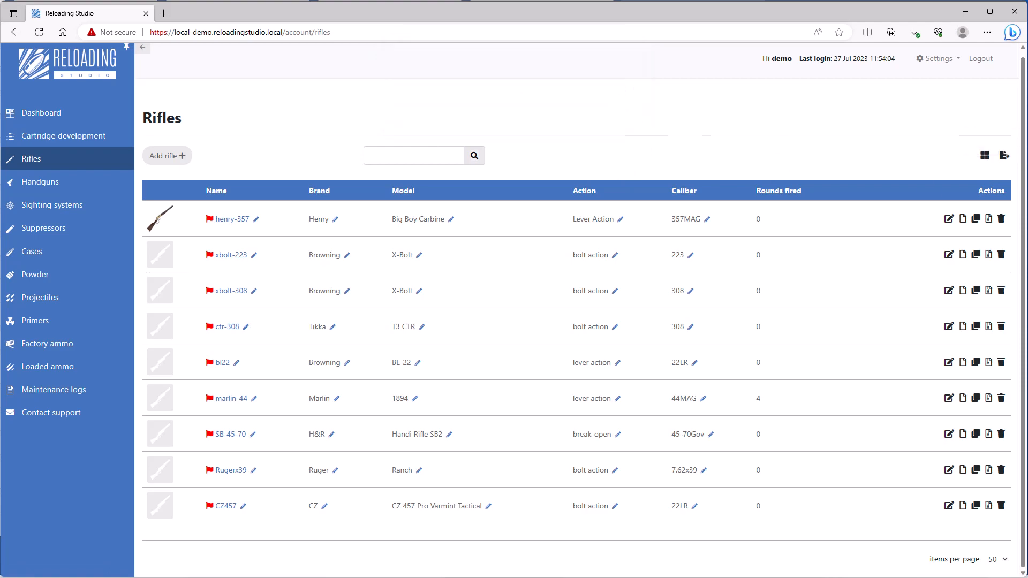
# Switch the rifles to the mosaic layout, review the cards and sort options, and return to the list layout.
pyautogui.click(984, 155)
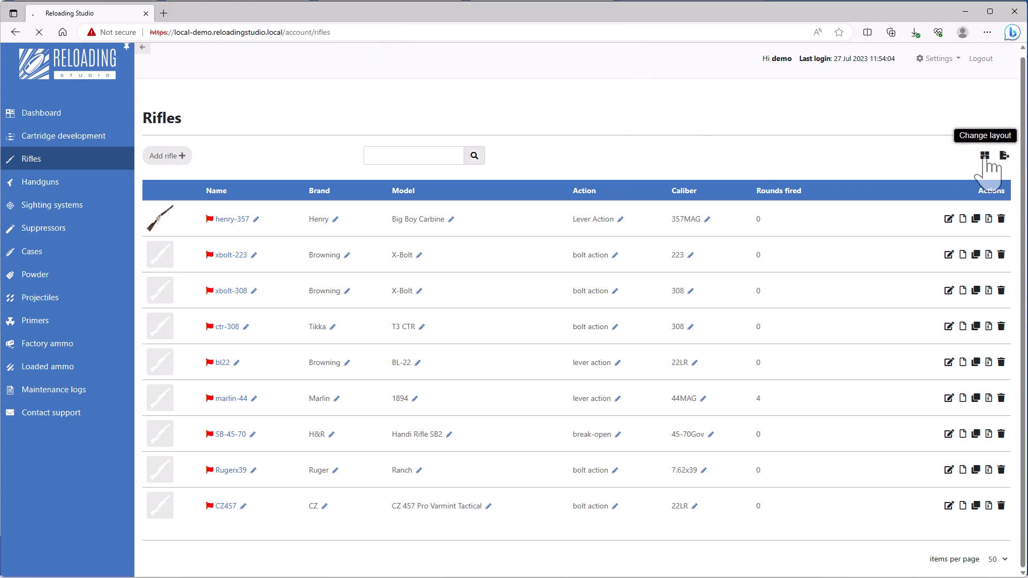
pyautogui.scroll(-1, 497, 455)
pyautogui.scroll(-6, 498, 457)
pyautogui.scroll(7, 495, 458)
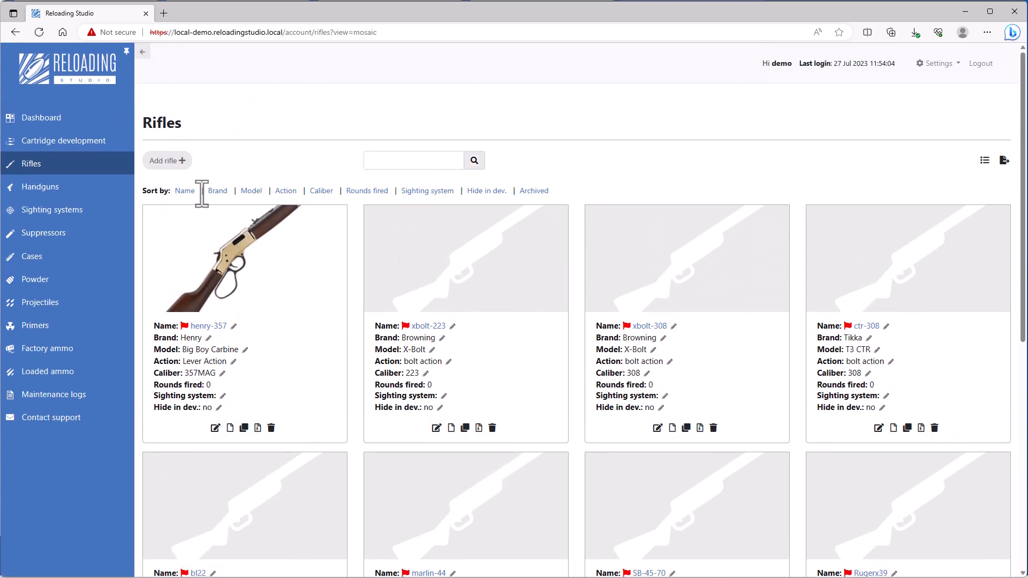
pyautogui.click(985, 162)
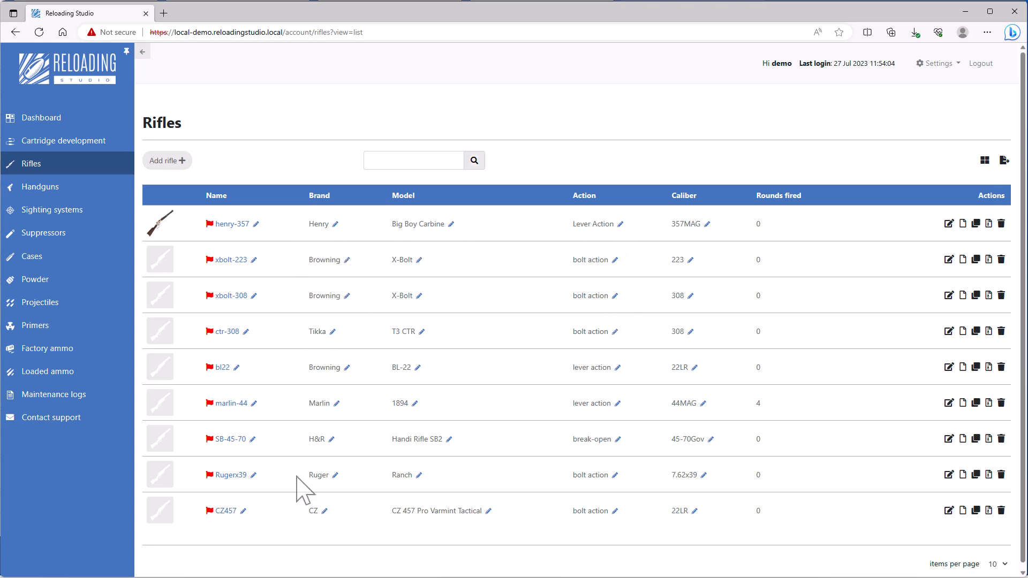
# View the henry-357 rifle record, return to the rifles list and examine the rounds fired for marlin-44.
pyautogui.click(229, 225)
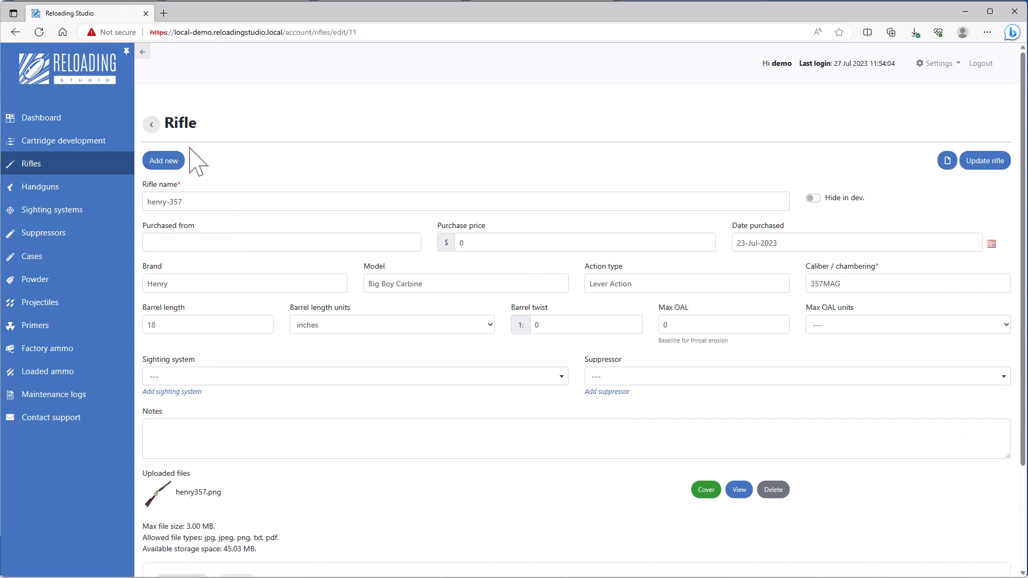
pyautogui.click(151, 124)
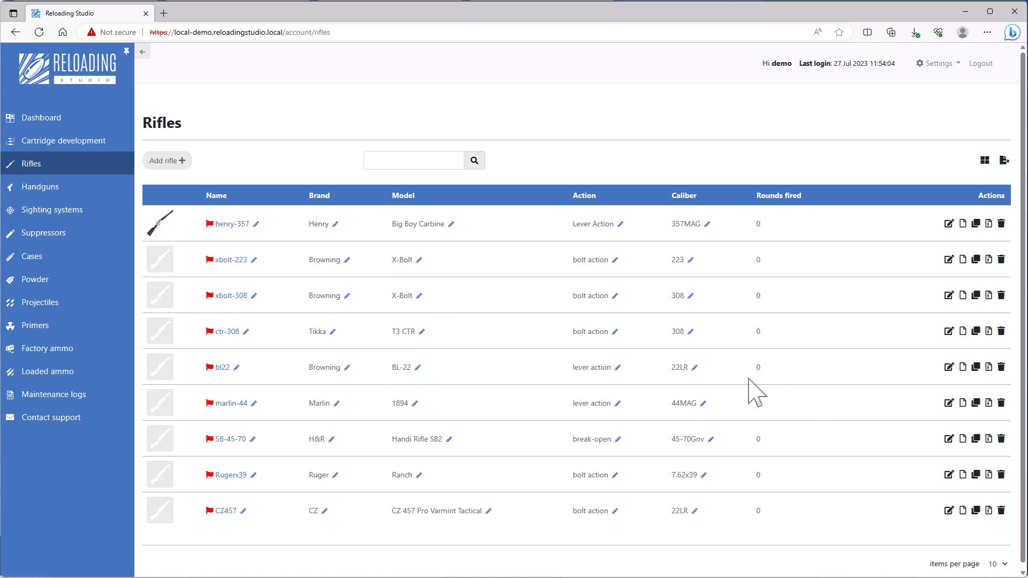
pyautogui.moveTo(754, 407); pyautogui.dragTo(775, 405)
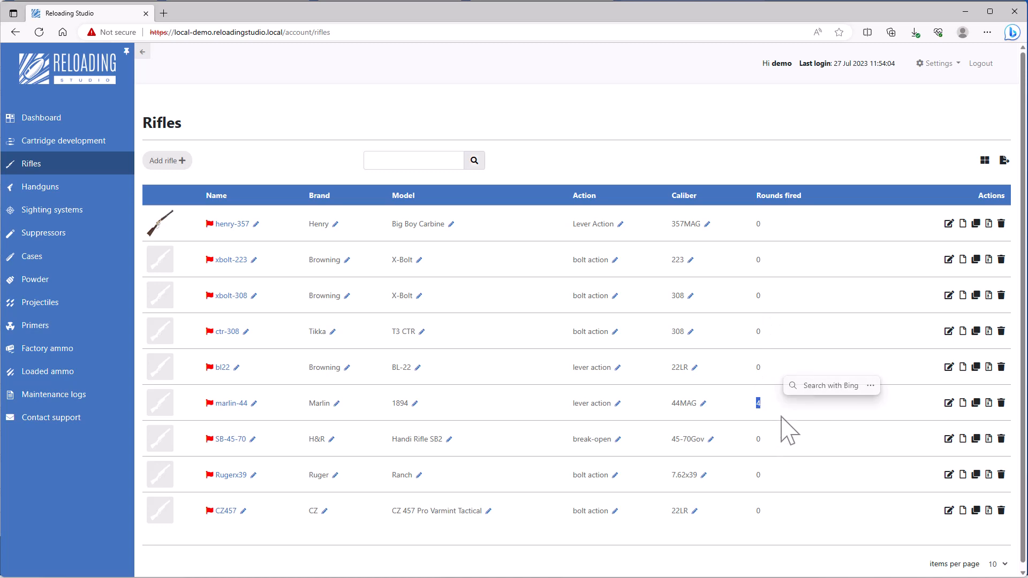
pyautogui.click(777, 422)
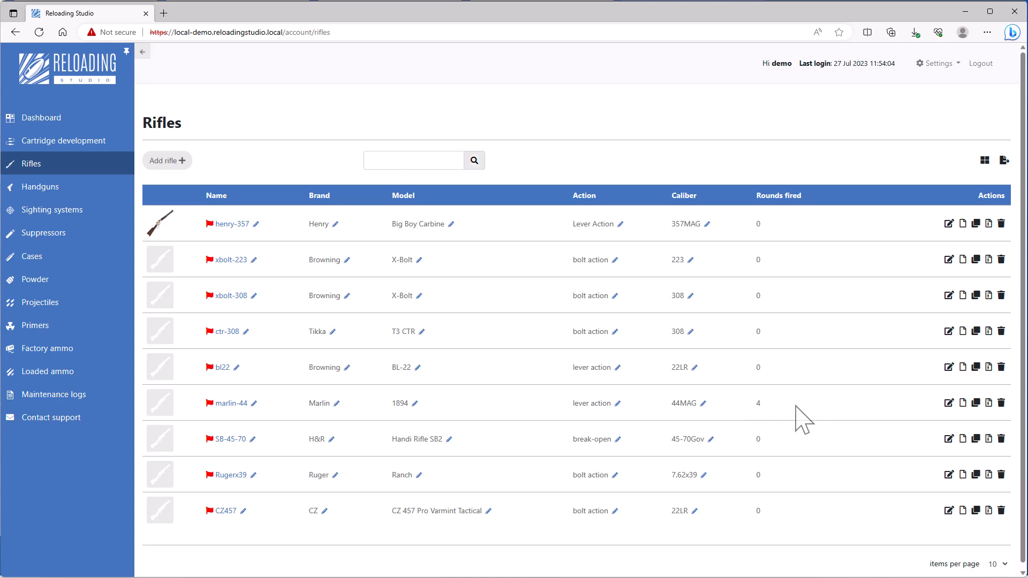
pyautogui.doubleClick(757, 402)
pyautogui.moveTo(756, 402); pyautogui.dragTo(778, 404)
pyautogui.click(778, 405)
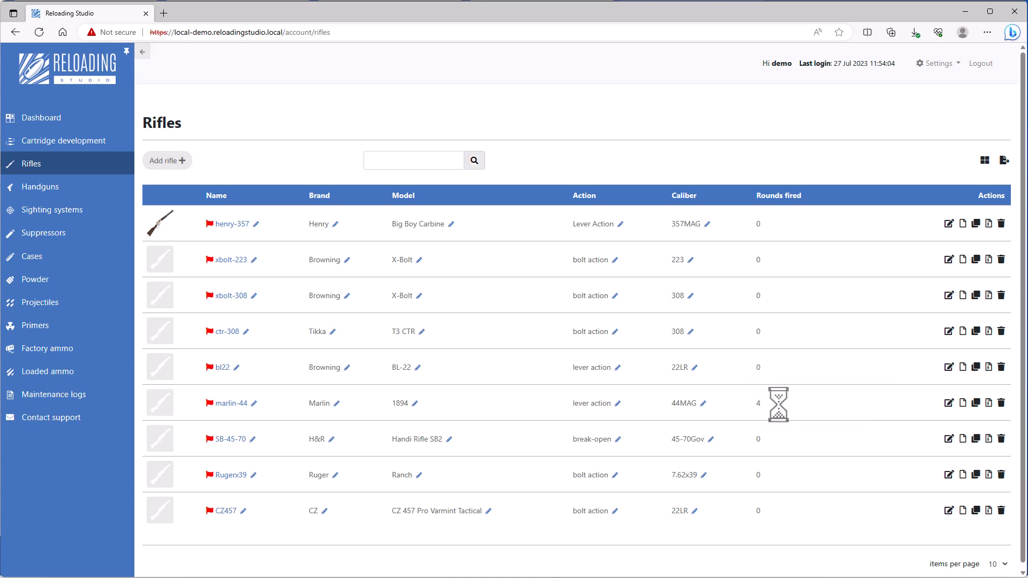